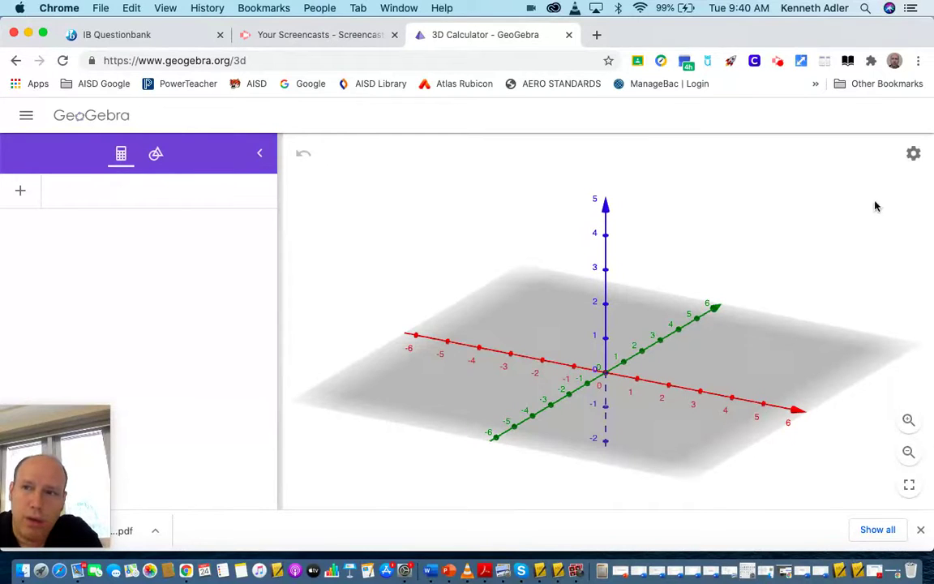
Hide the plane in the 3D graphics view and make the y-axis vertical
click(914, 153)
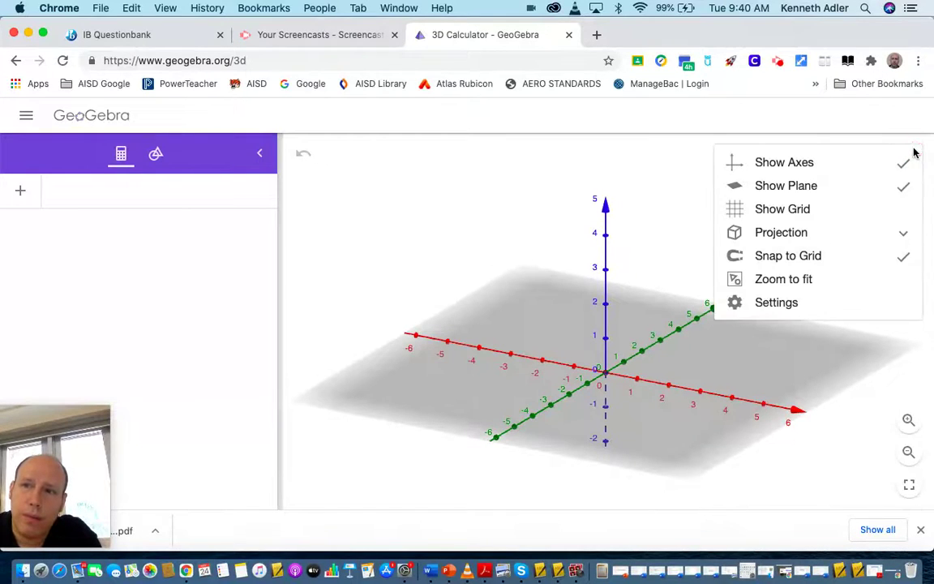
click(809, 186)
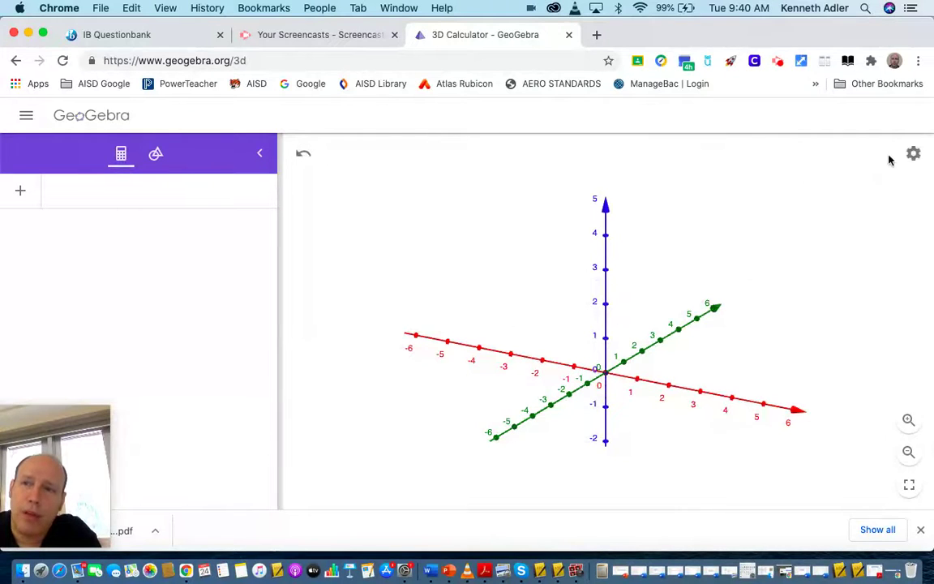
click(914, 153)
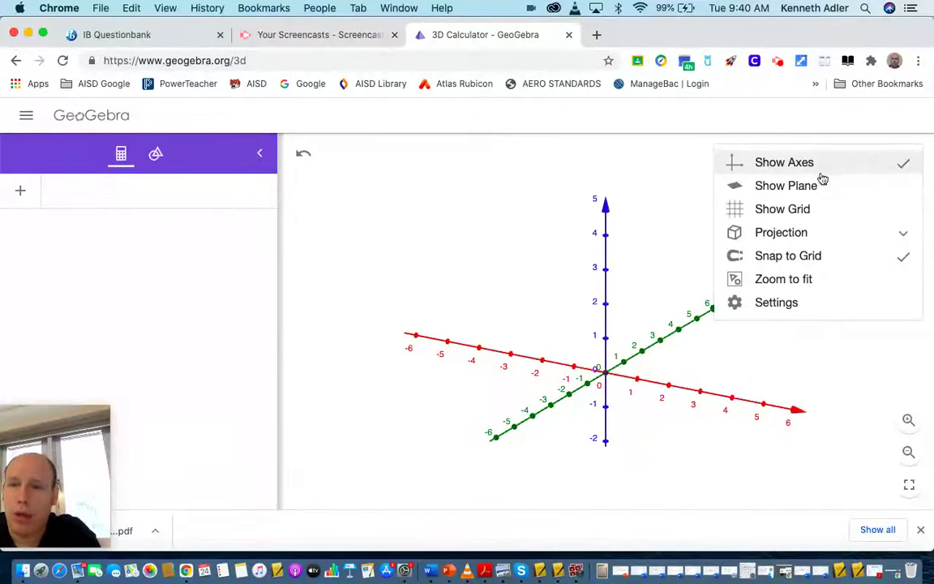
click(779, 304)
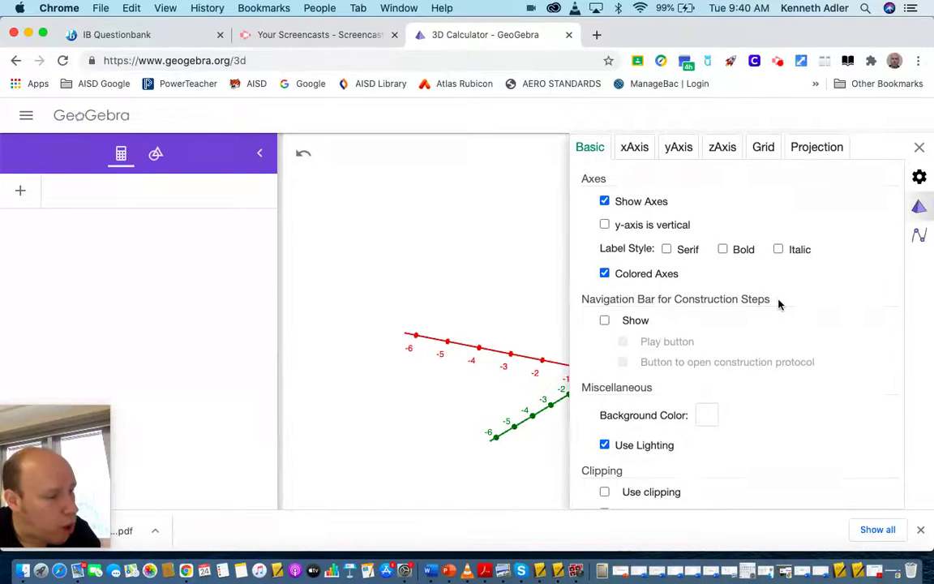
click(682, 147)
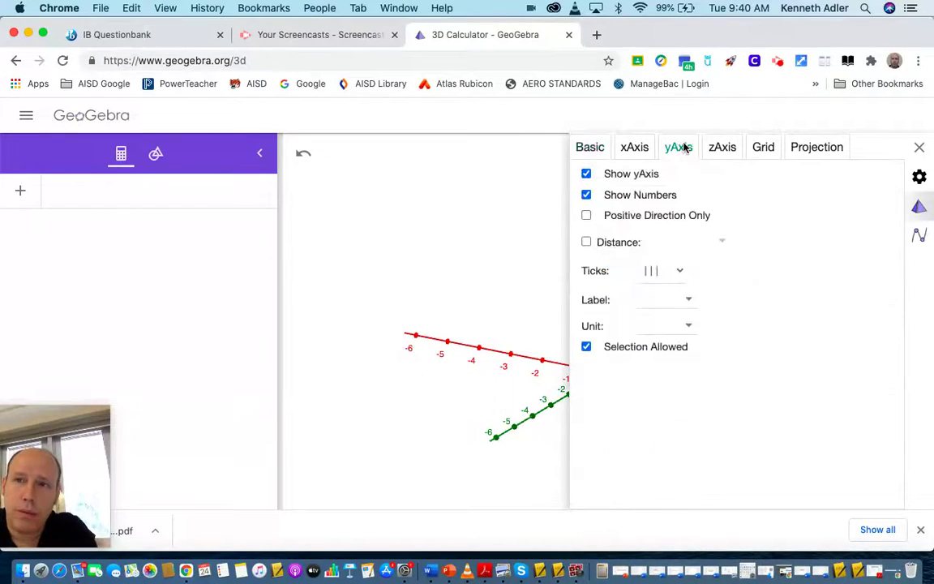
click(592, 148)
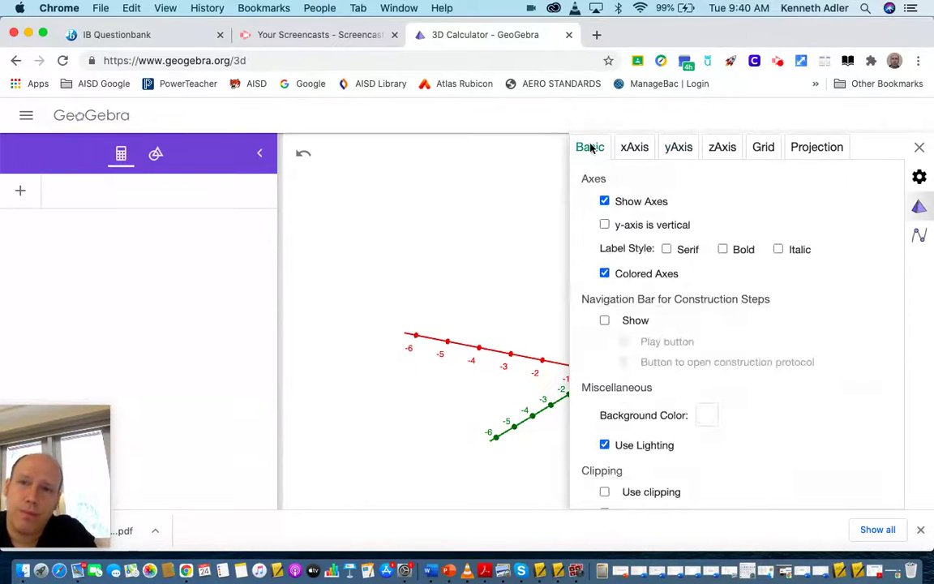
click(606, 225)
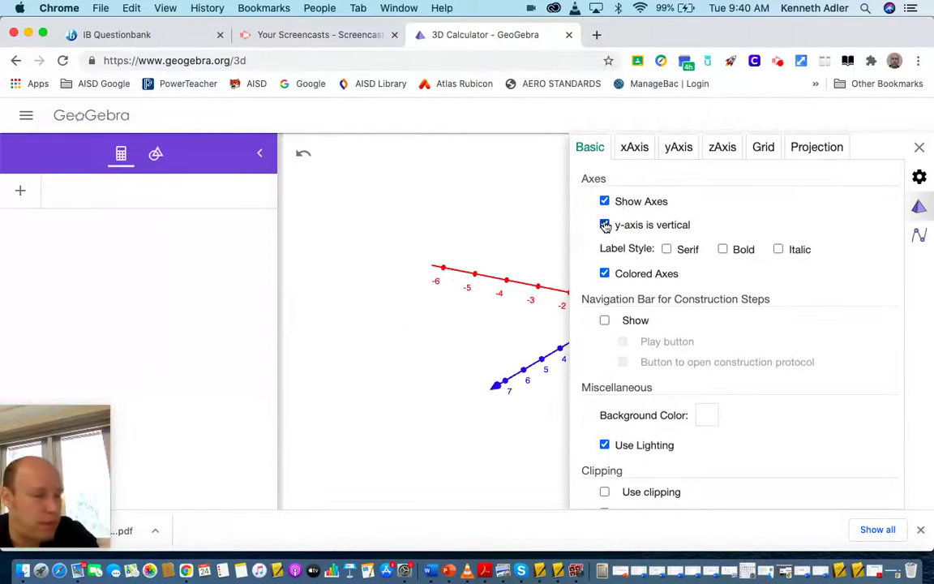
Set the 3D view's clipping box size to Large and delete the e-mail shown in the incoming notification
click(678, 148)
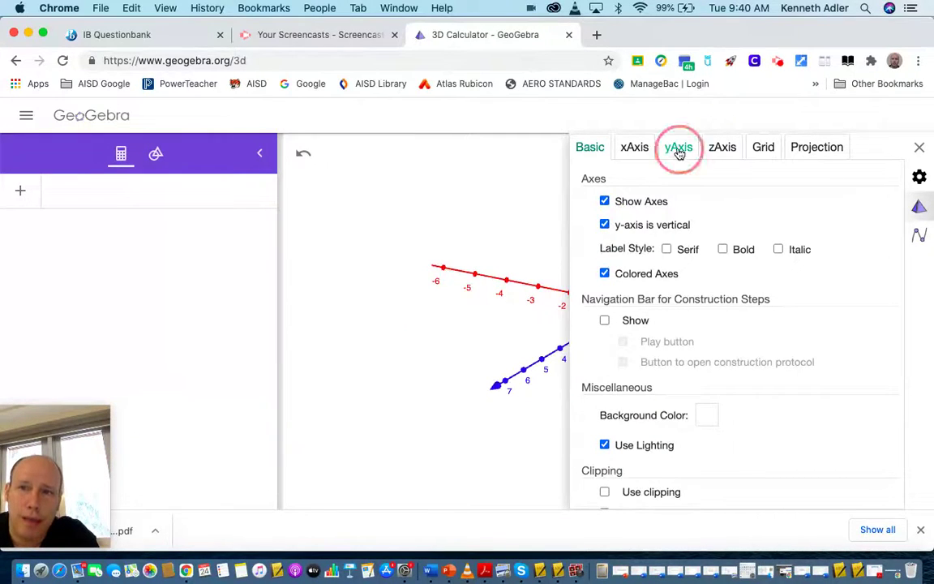
scroll(663, 414, down, 1)
click(635, 146)
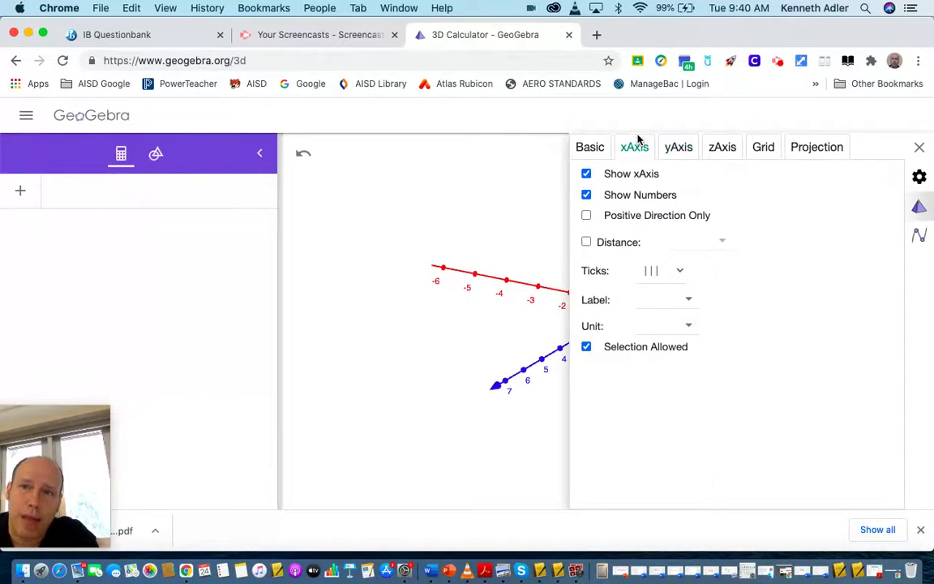
click(594, 146)
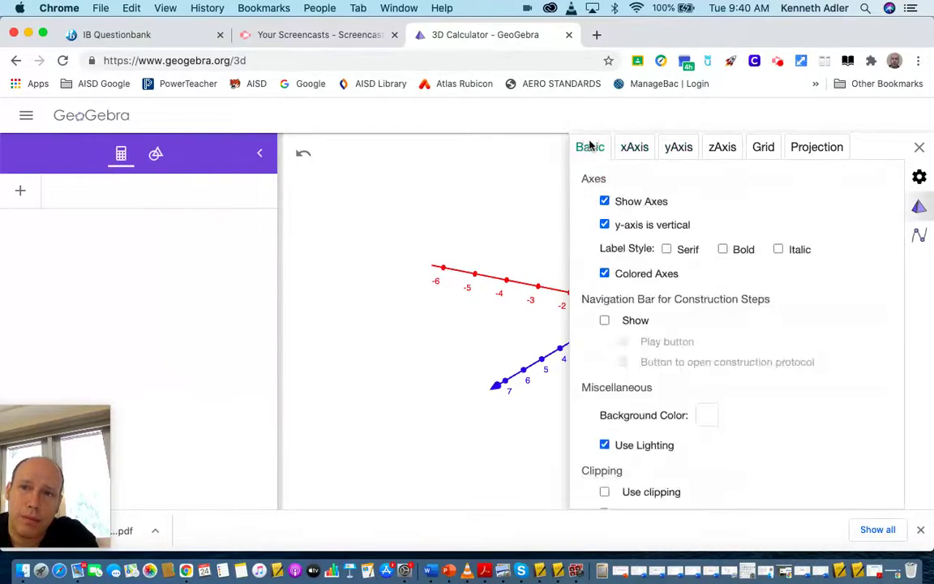
scroll(645, 310, down, 2)
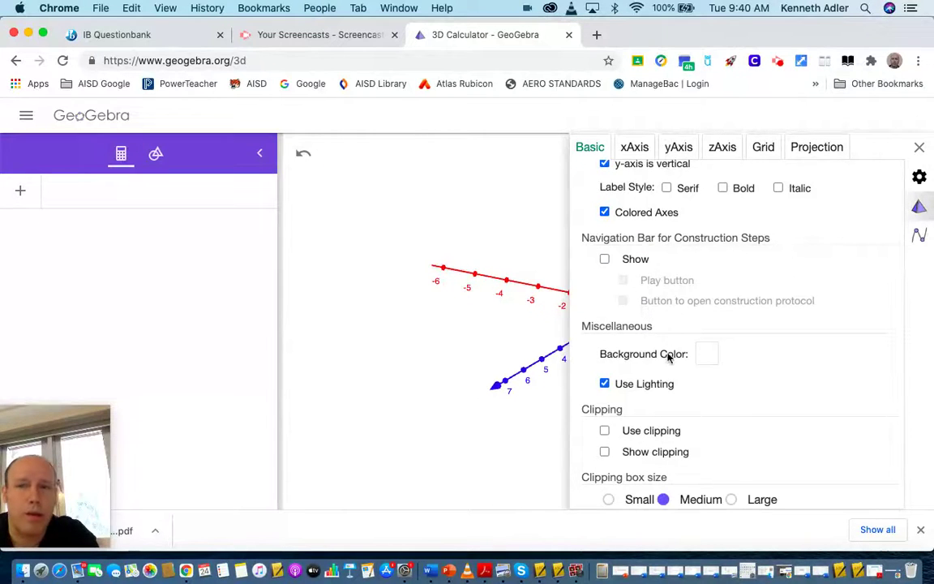
scroll(638, 218, up, 1)
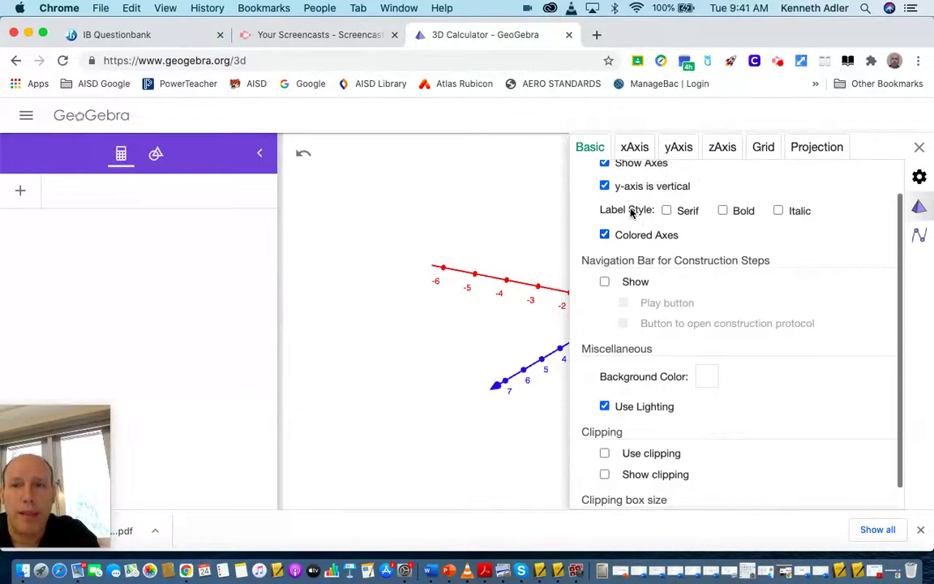
scroll(658, 261, down, 1)
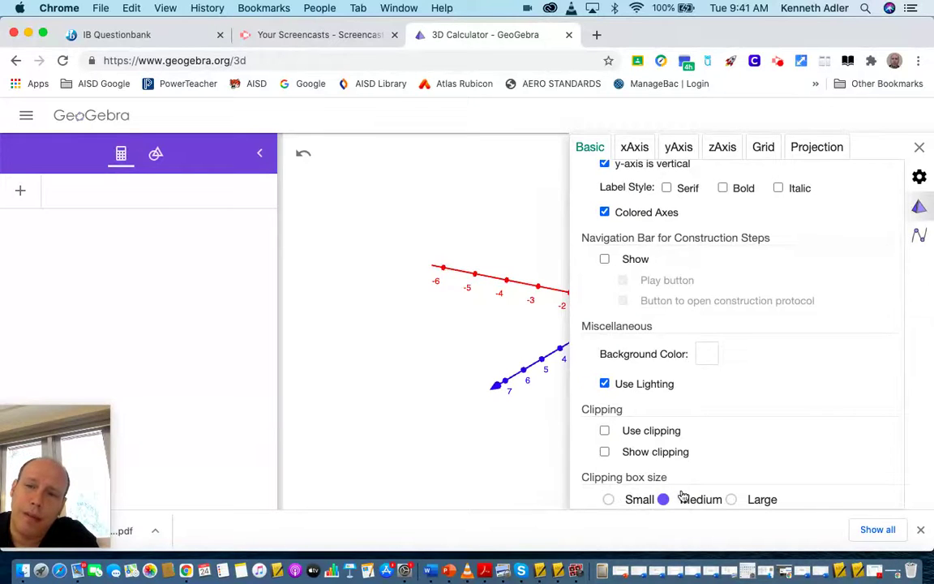
click(733, 500)
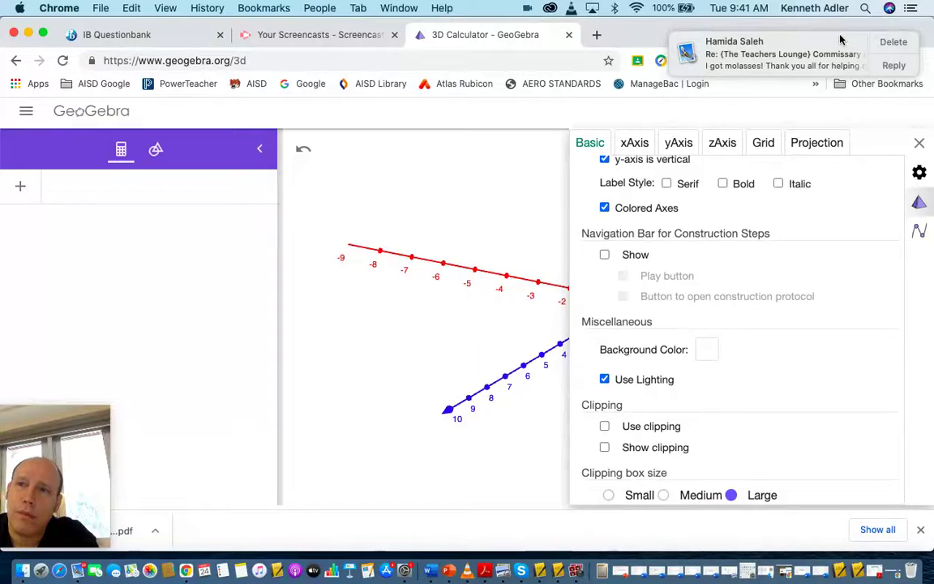
click(893, 43)
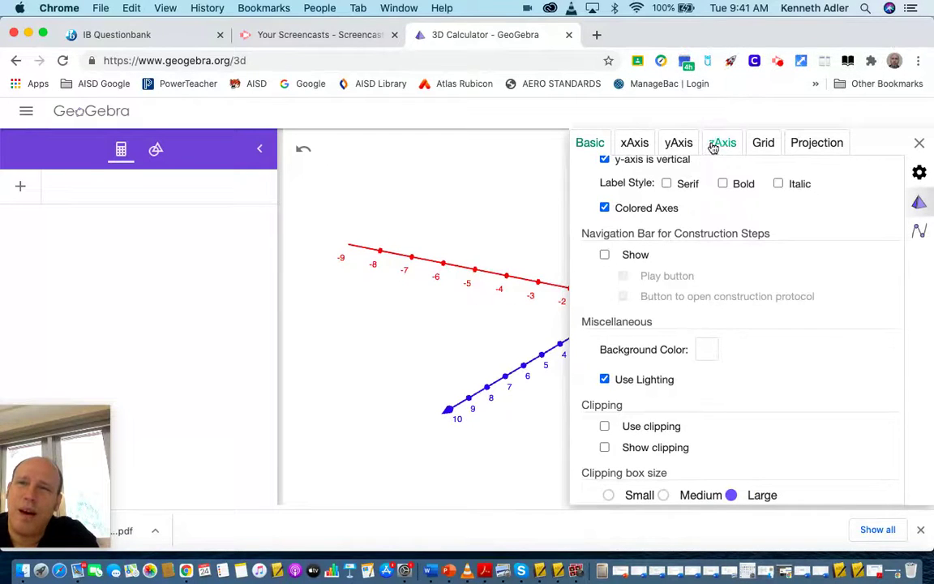
Hide the z-axis and close the view settings
click(638, 143)
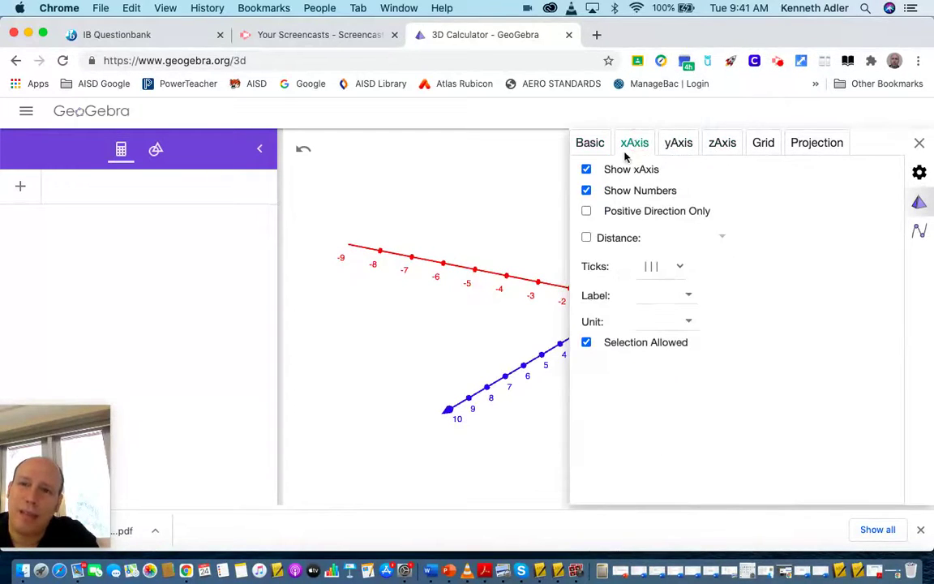
click(725, 143)
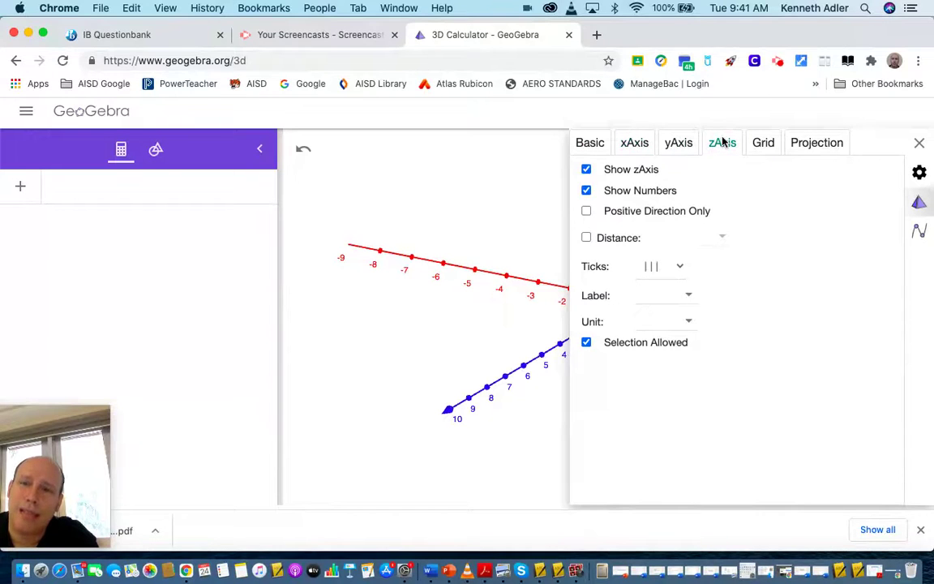
click(586, 169)
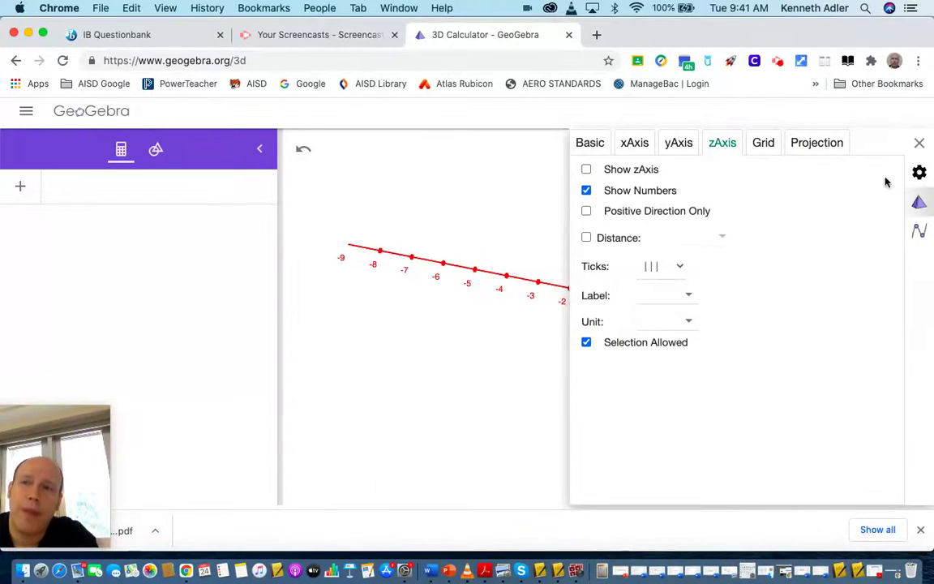
click(919, 143)
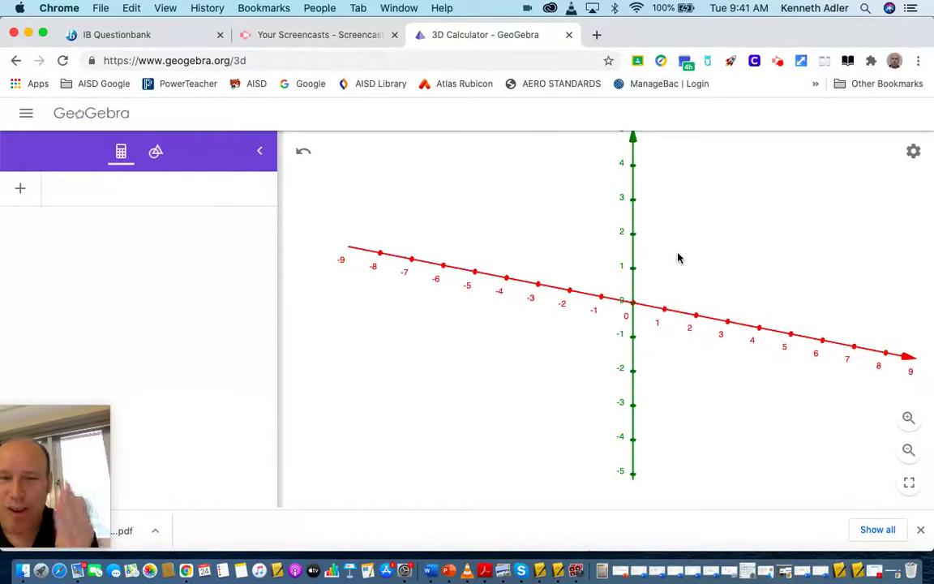
Turn the view to face the xy-plane squarely and zoom out until the x-axis spans about -20 to 20
click(894, 353)
mouse_move(895, 353)
mouse_down()
mouse_move(906, 325)
mouse_move(873, 340)
mouse_move(902, 333)
mouse_move(905, 342)
mouse_up()
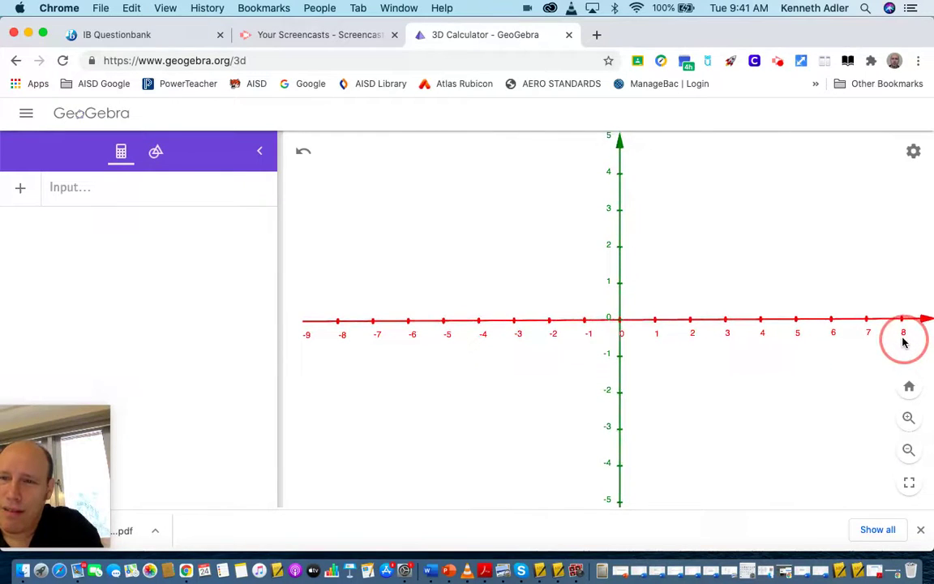
click(909, 417)
click(909, 418)
click(909, 418)
click(909, 450)
click(910, 450)
click(910, 450)
click(910, 451)
click(909, 450)
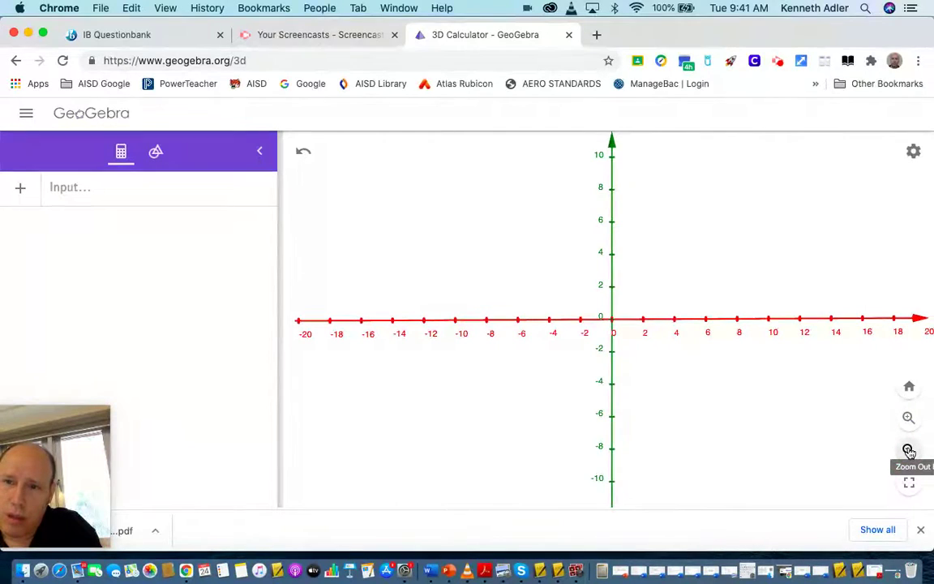
Enter the function f(x) = (x − 1)^2 in the algebra input
click(97, 193)
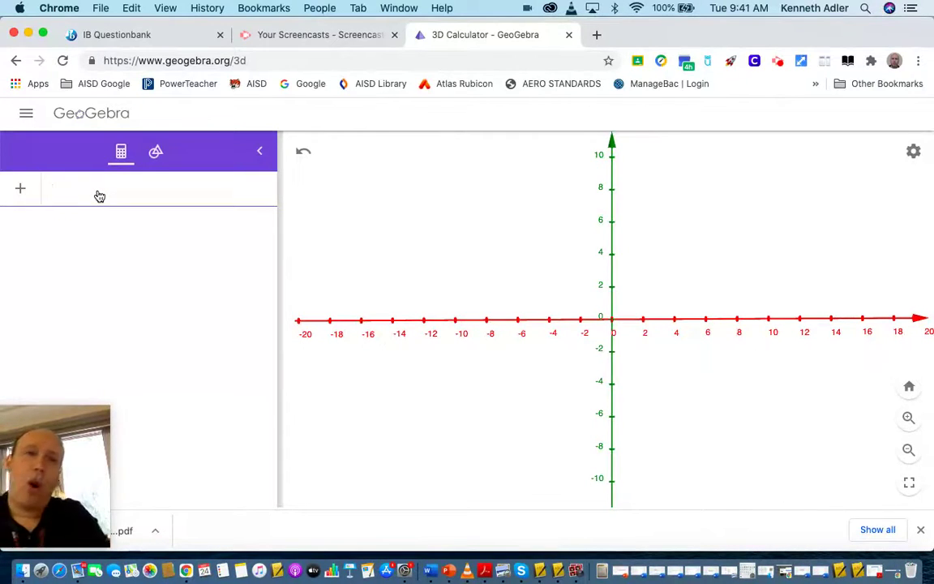
text(f(x))
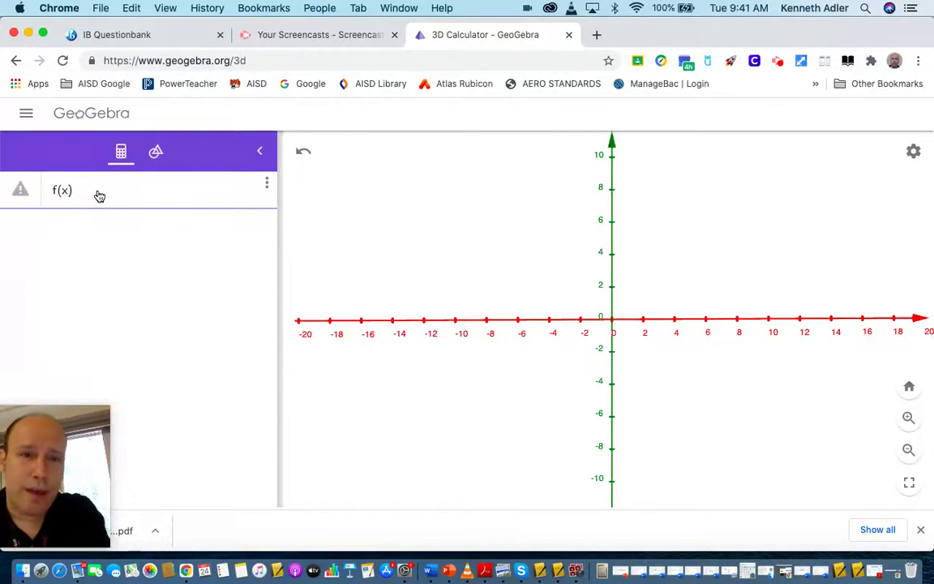
text(=)
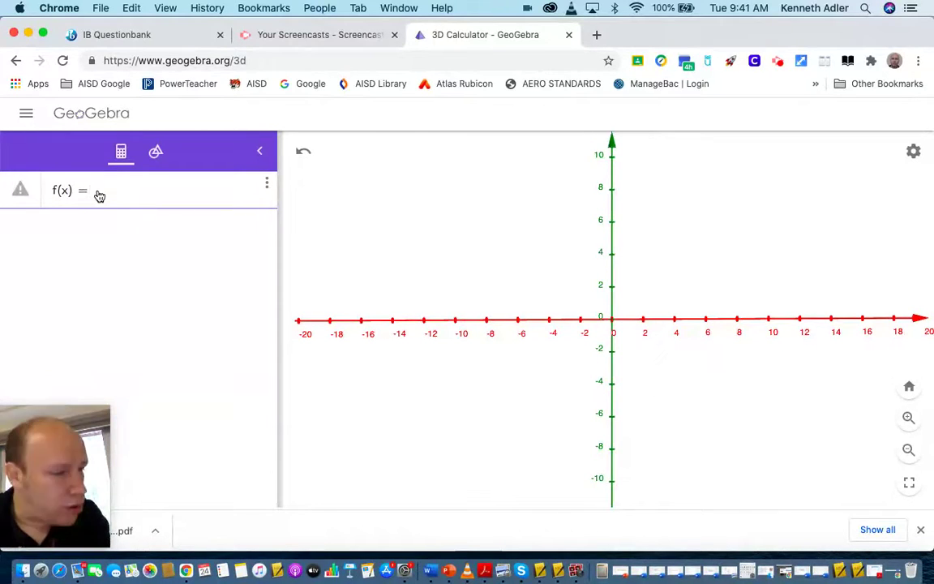
text(x-)
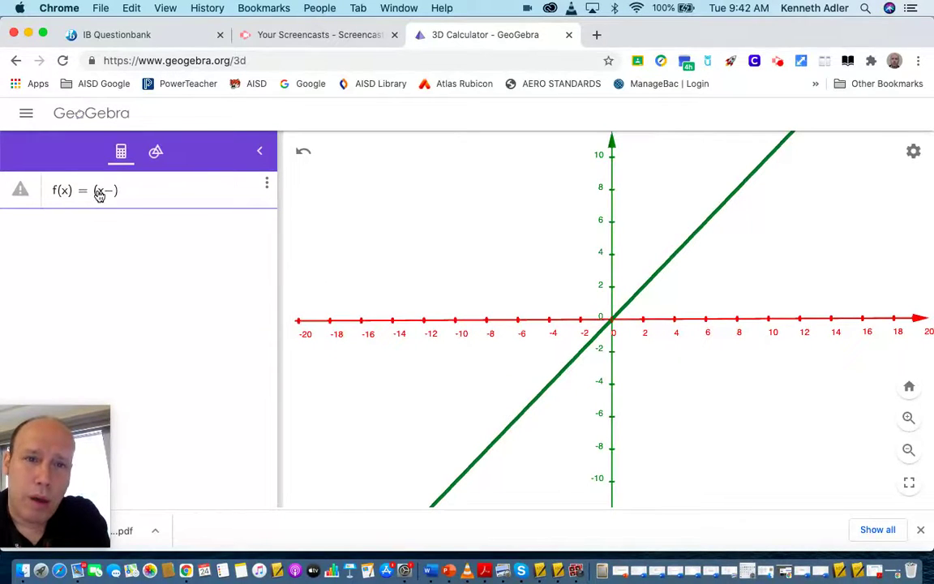
text(1)
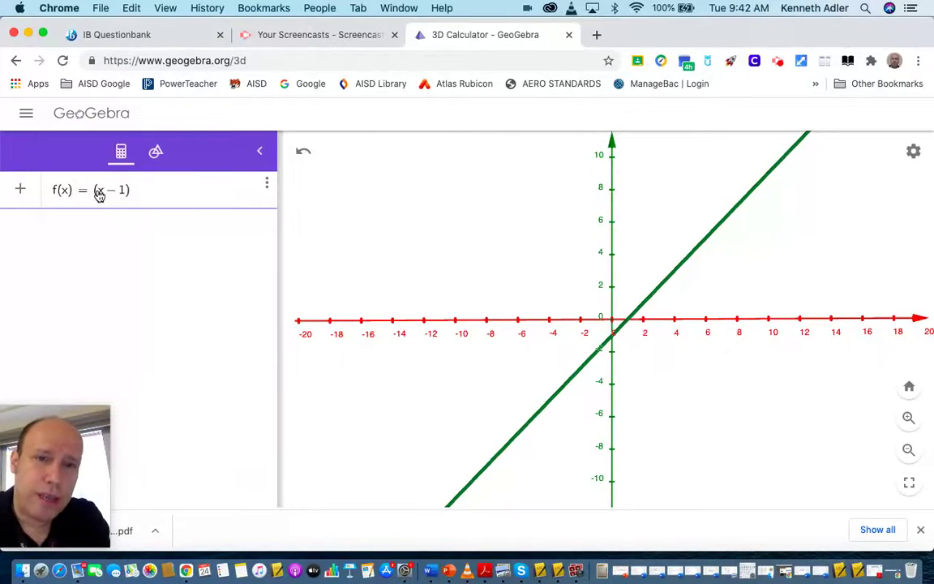
text(^2)
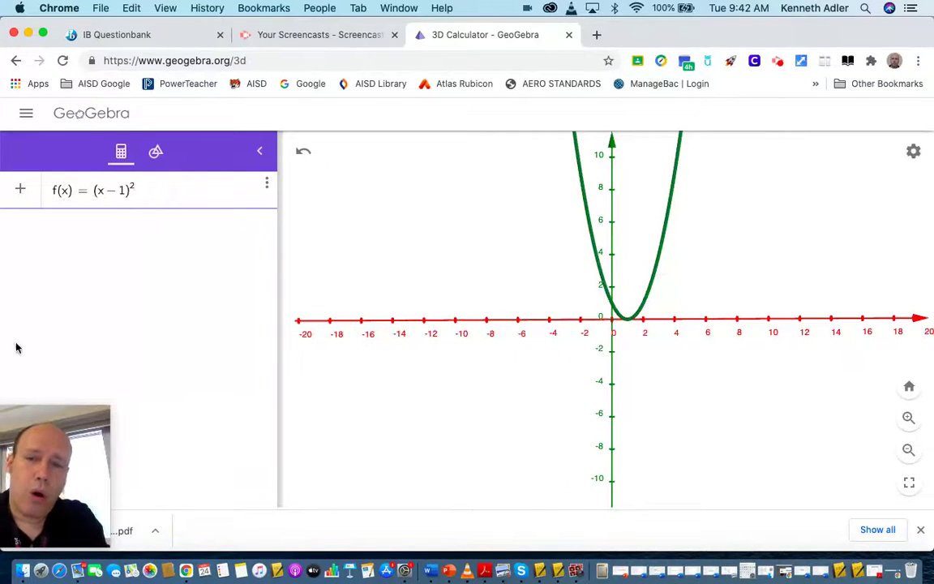
drag(73, 423, 474, 392)
click(13, 499)
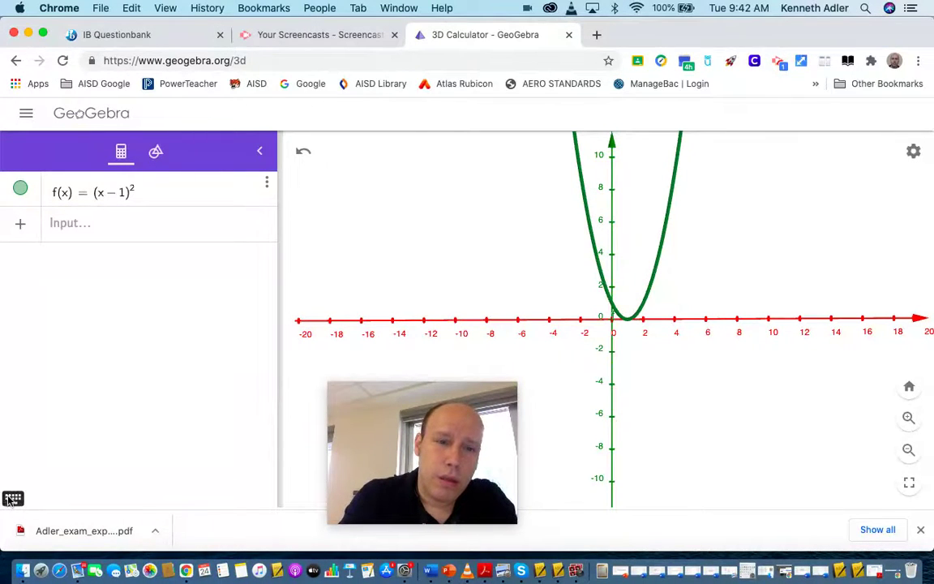
click(13, 499)
click(506, 395)
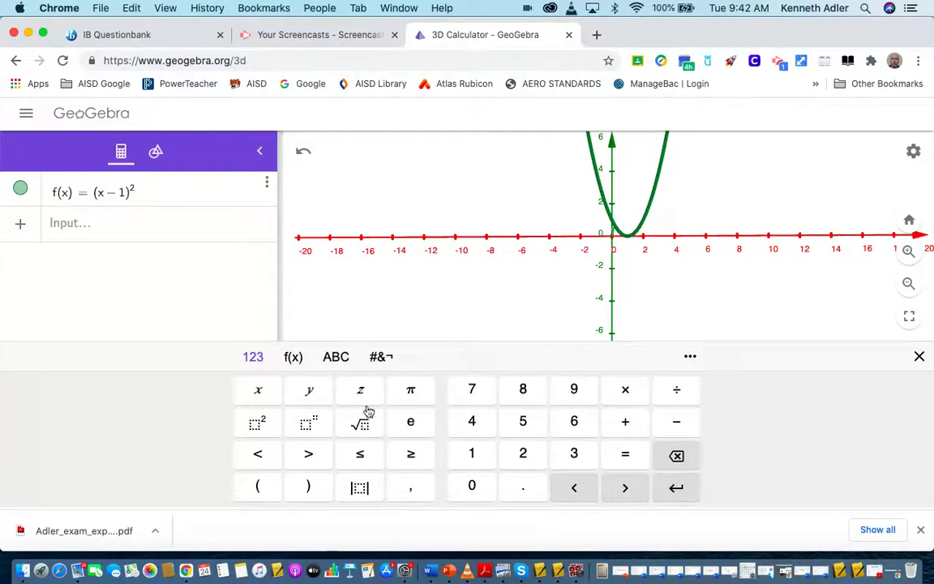
click(920, 357)
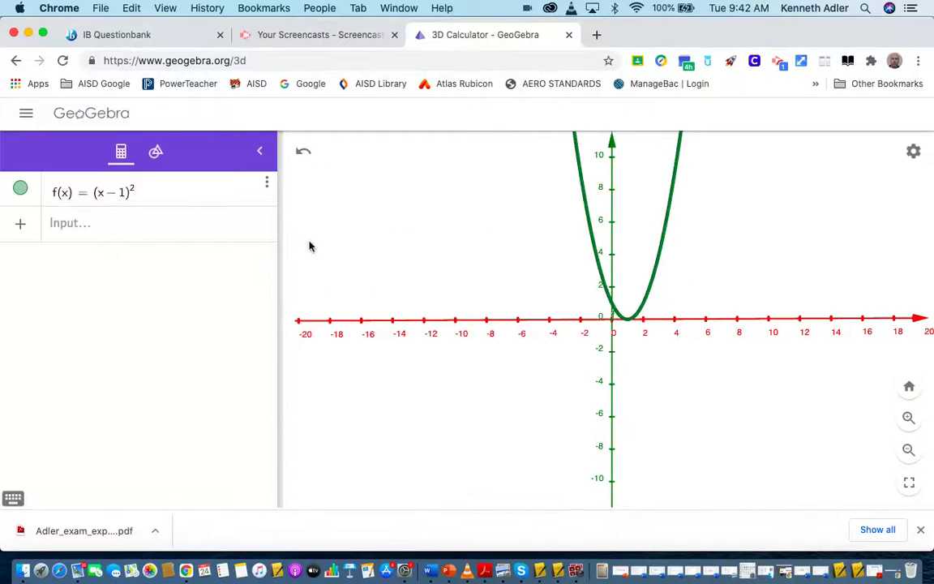
Try to append a parenthesised condition after a comma to the definition of f(x)
click(150, 190)
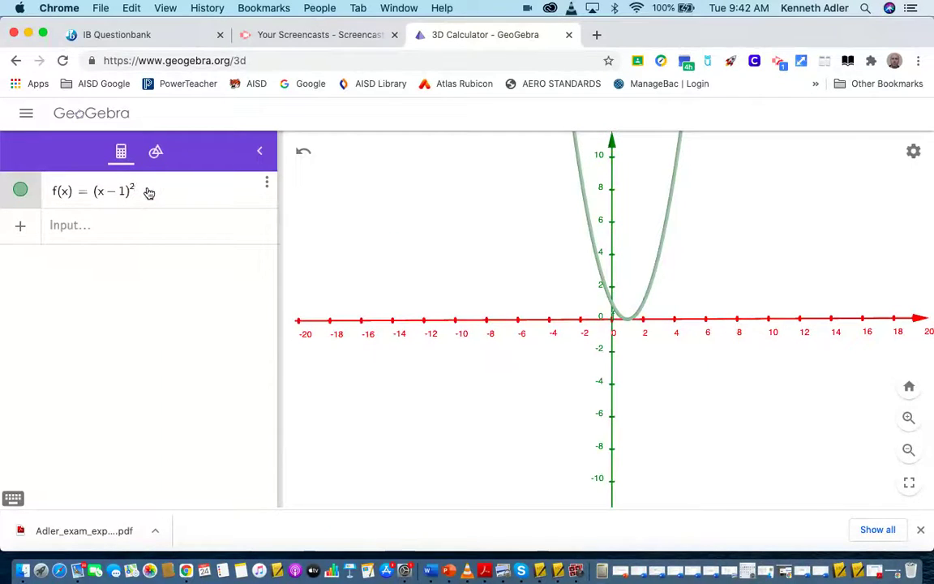
text(, ()
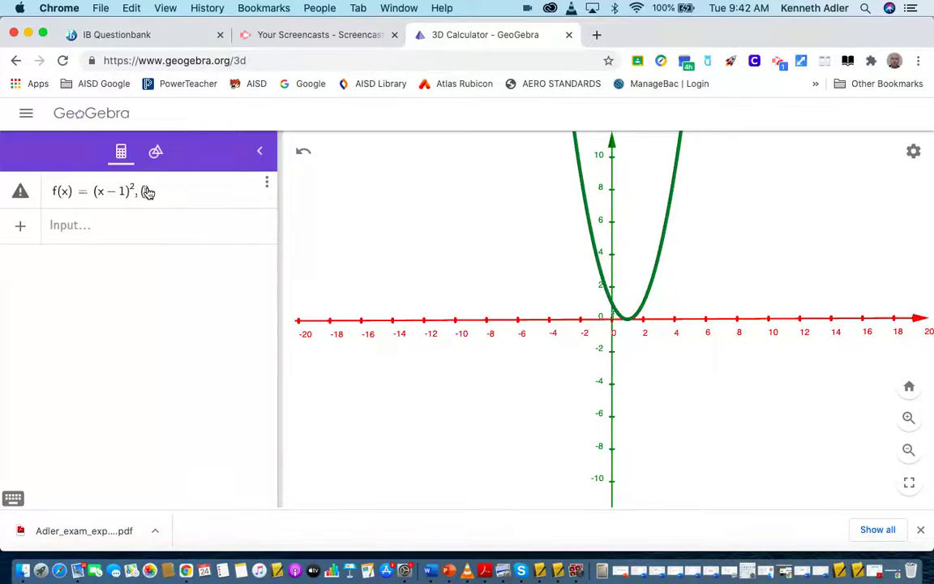
Check the domain of f in the IB Questionbank question and restrict f(x) = (x − 1)^2 to 1 < x < 4 in GeoGebra
click(142, 37)
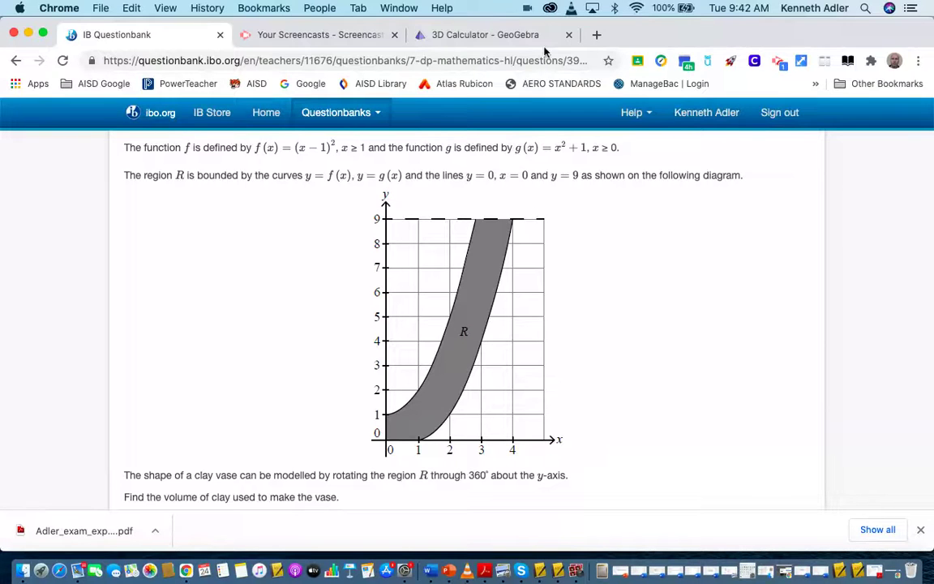
click(502, 35)
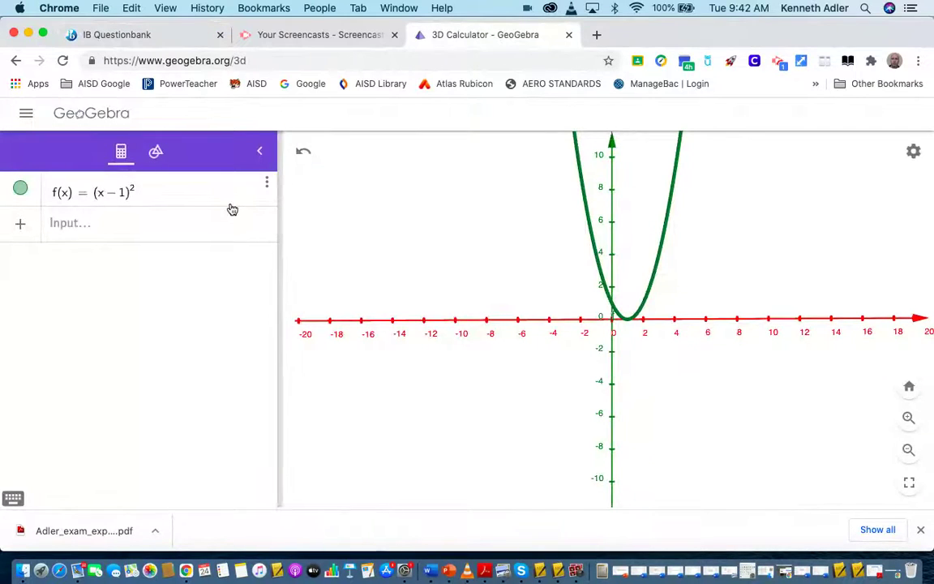
click(172, 201)
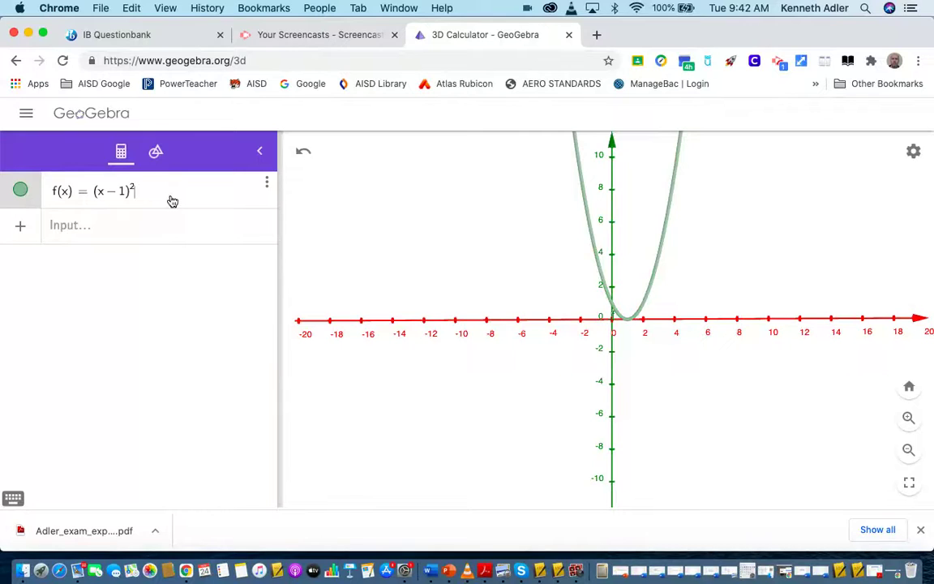
text(, ()
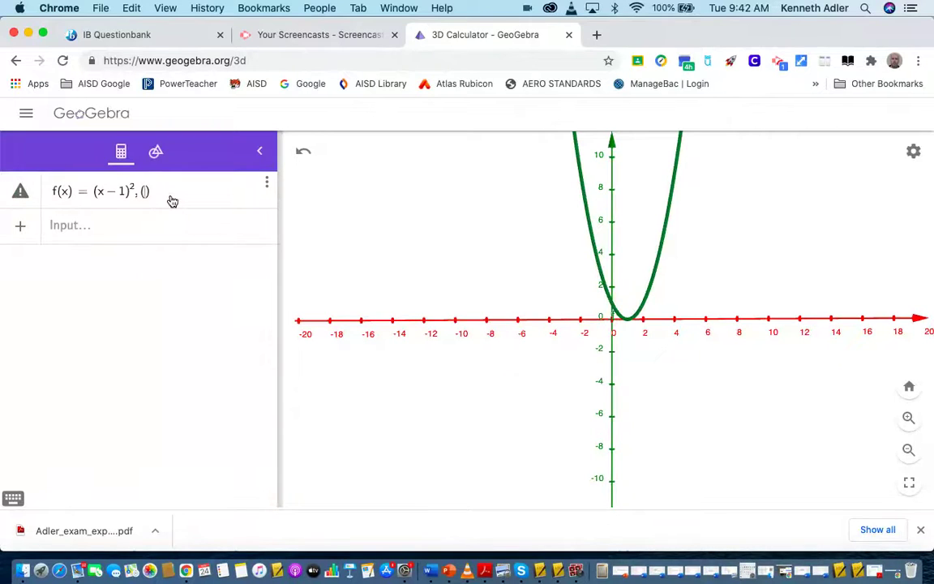
text(1 < x < 4)
key(Return)
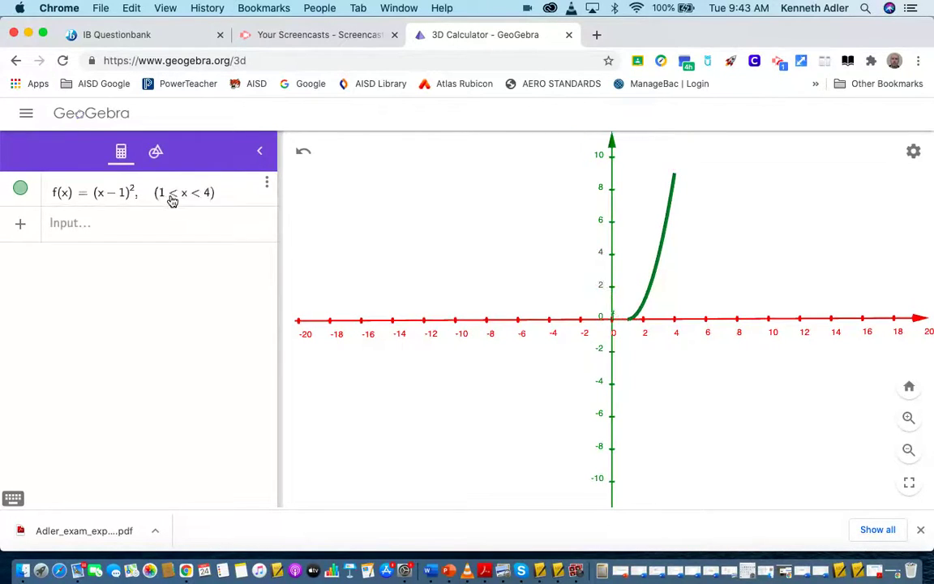
Add a second function g(x) = x^2 + 1 in the algebra input
click(85, 227)
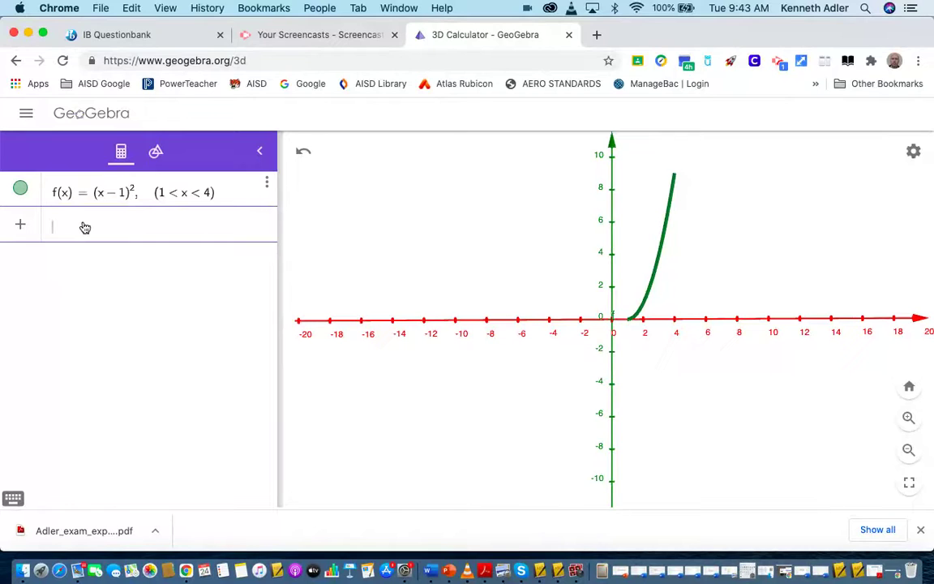
text(g(x) =)
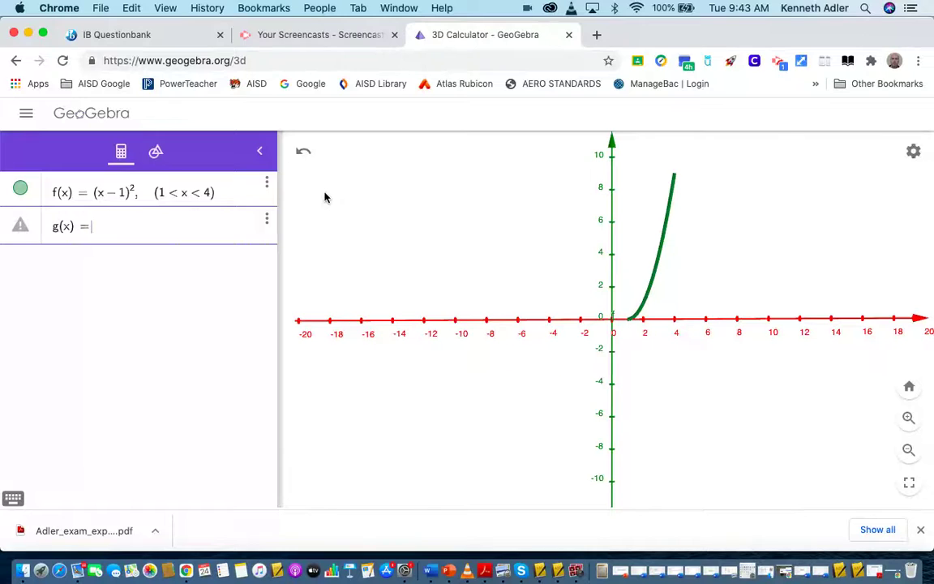
text(x^2)
key(Right)
text(+1)
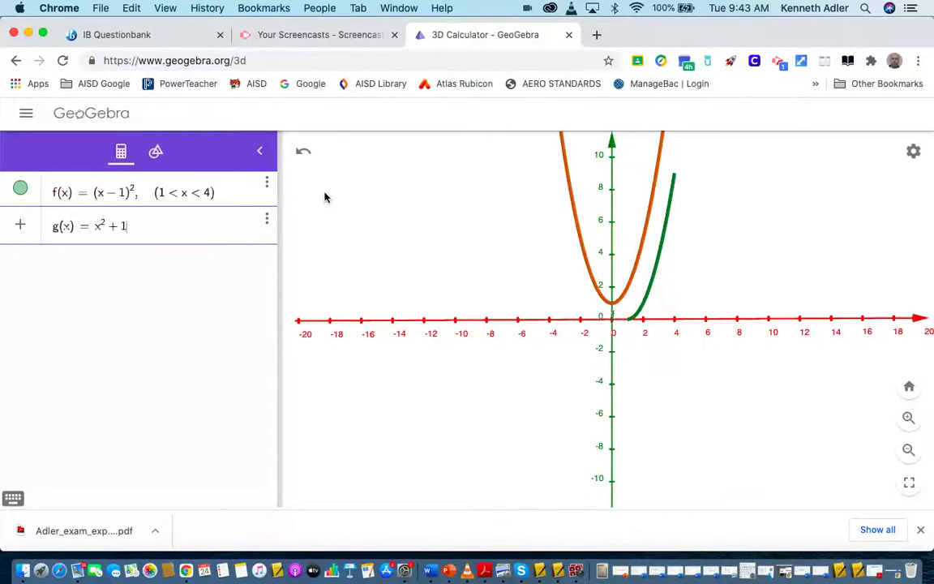
Check the domain of g in the IB Questionbank question and restrict g(x) to 0 < x < √8 in GeoGebra
text(()
click(151, 34)
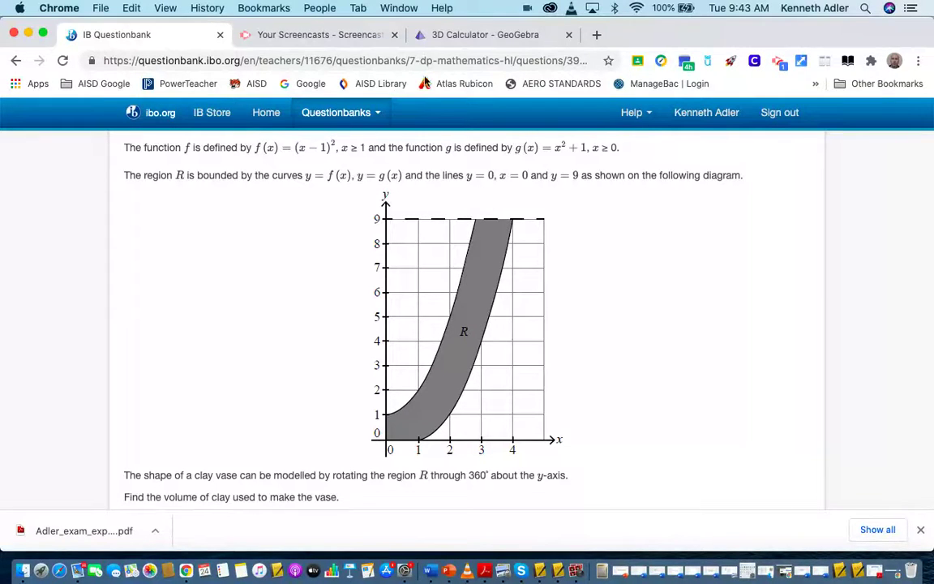
click(445, 33)
click(145, 230)
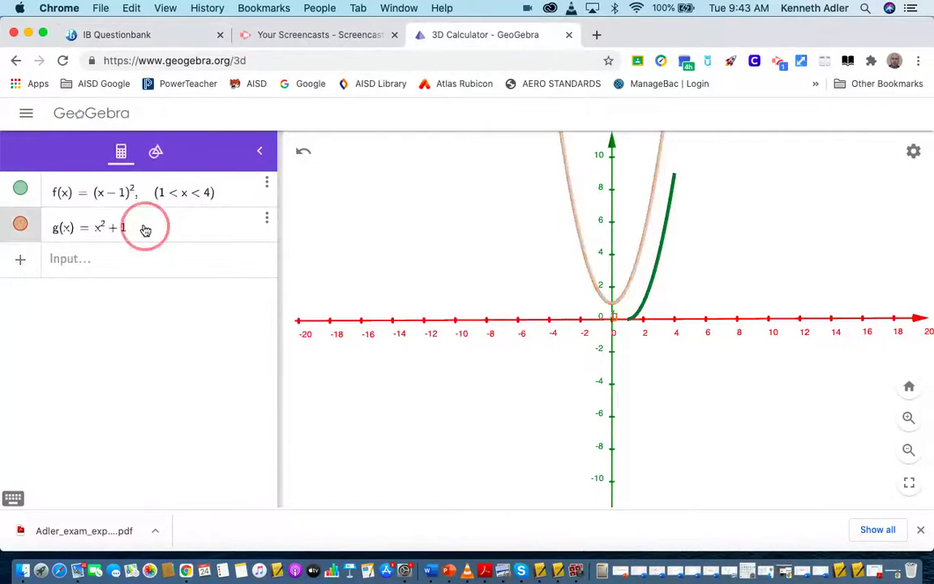
text(, (0 )
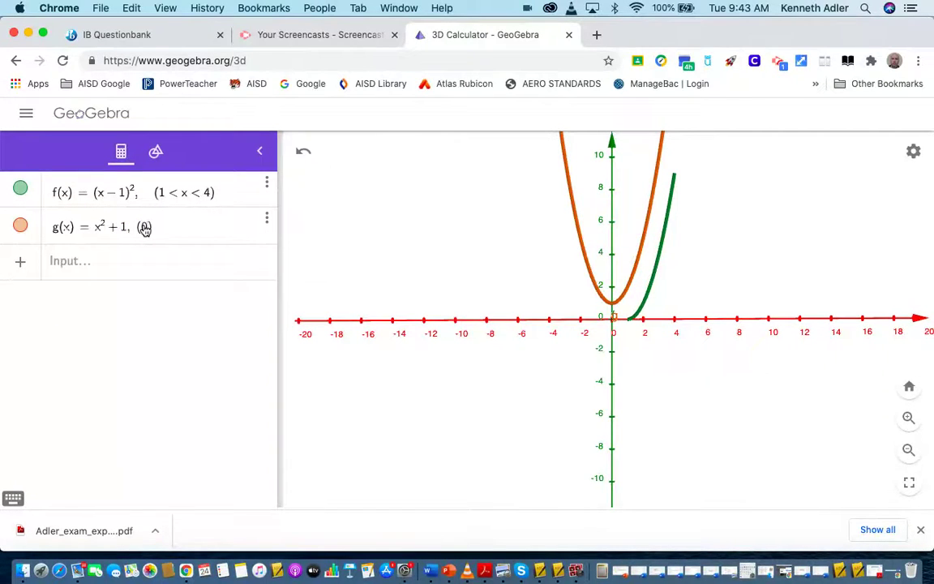
text(< x <)
click(13, 497)
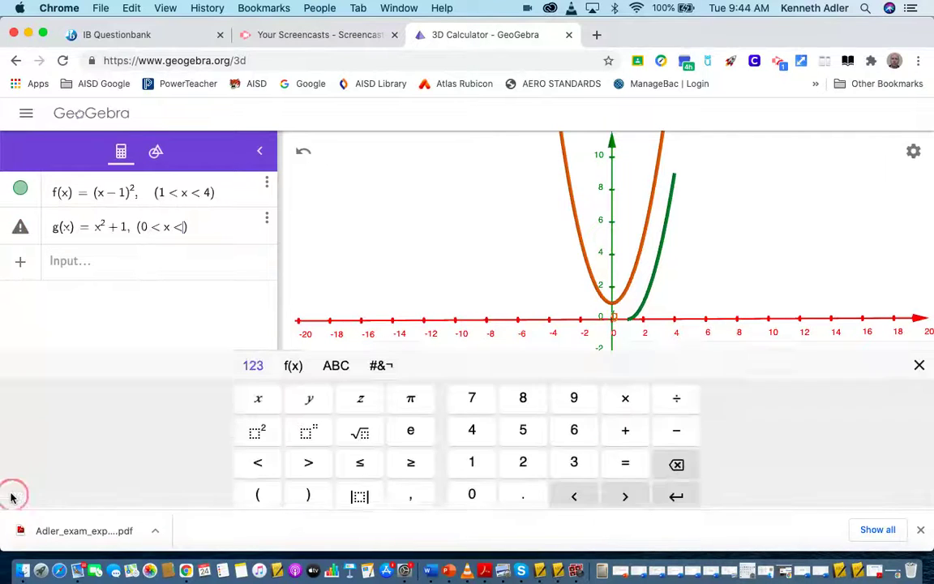
click(349, 425)
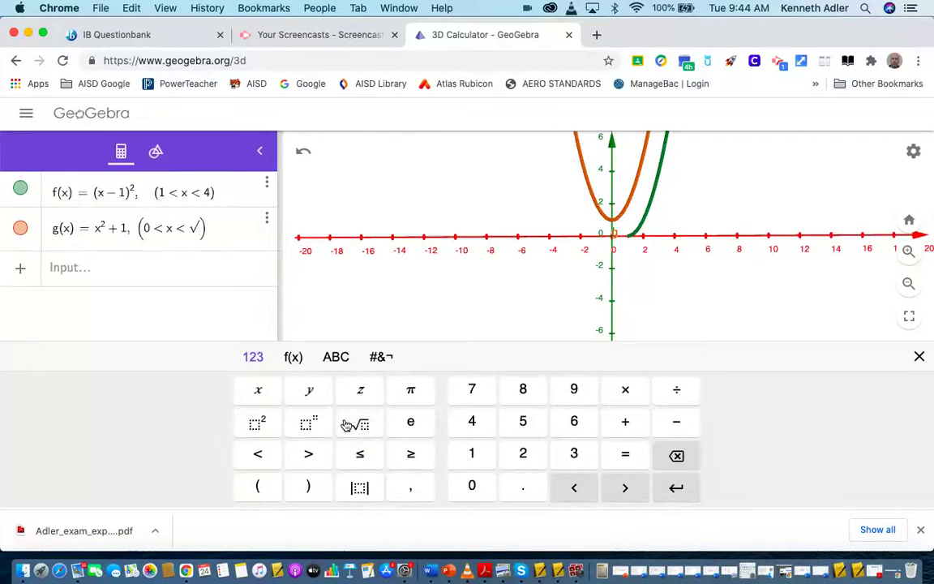
text(8)
key(Return)
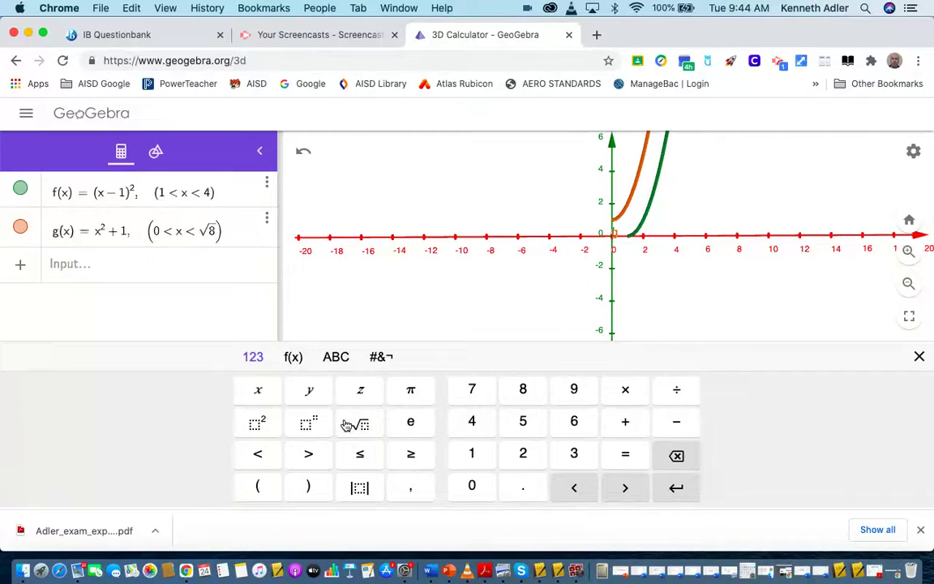
click(919, 356)
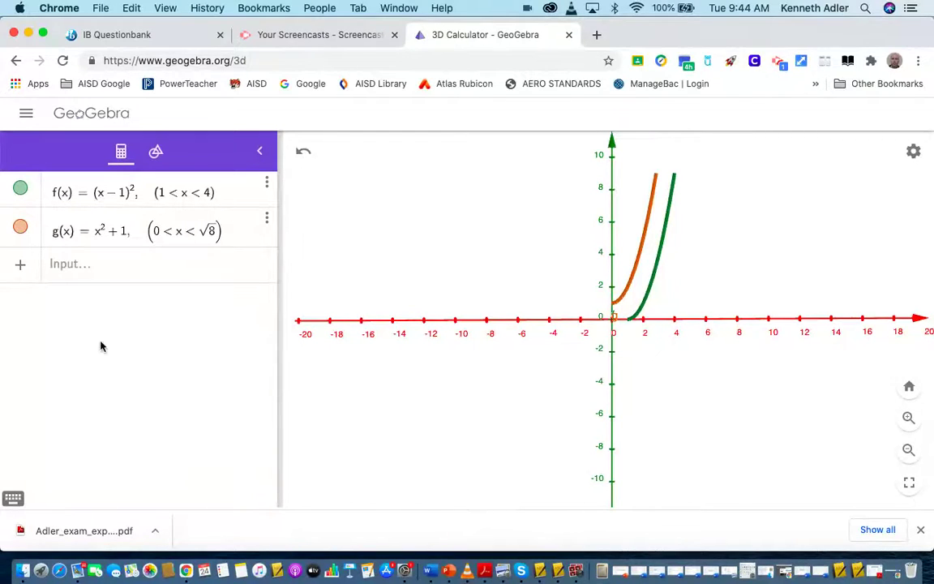
Create a slider named n in the next empty algebra row
click(96, 265)
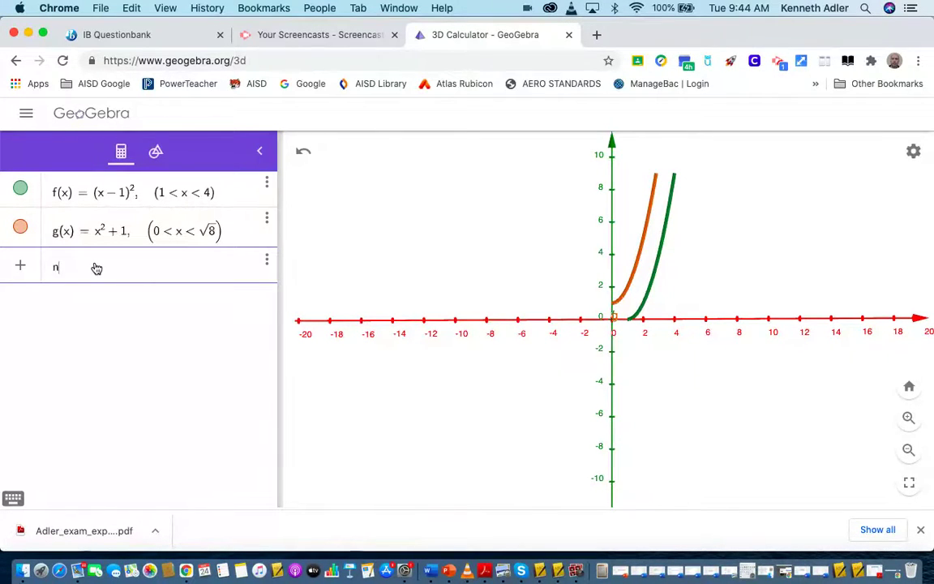
click(270, 262)
click(242, 265)
click(267, 265)
click(187, 267)
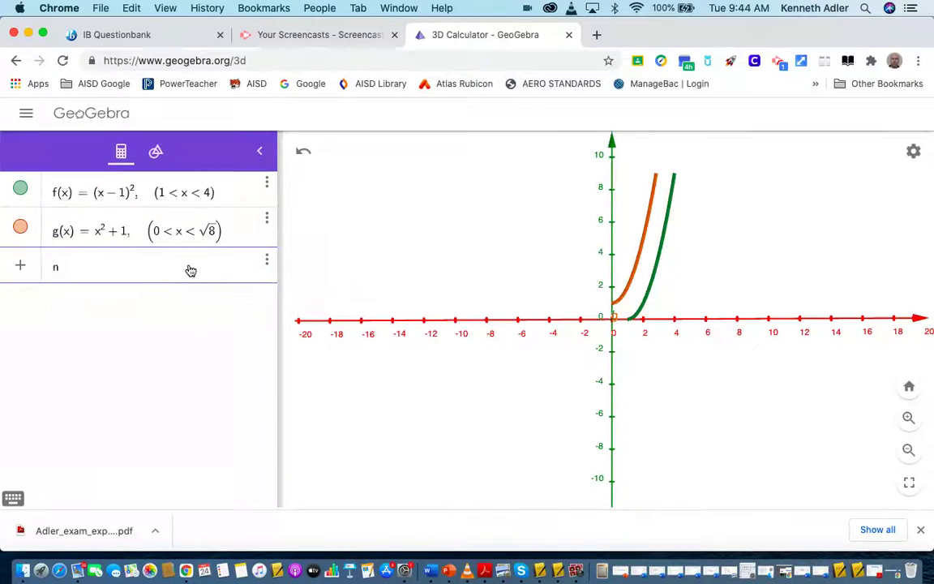
key(Return)
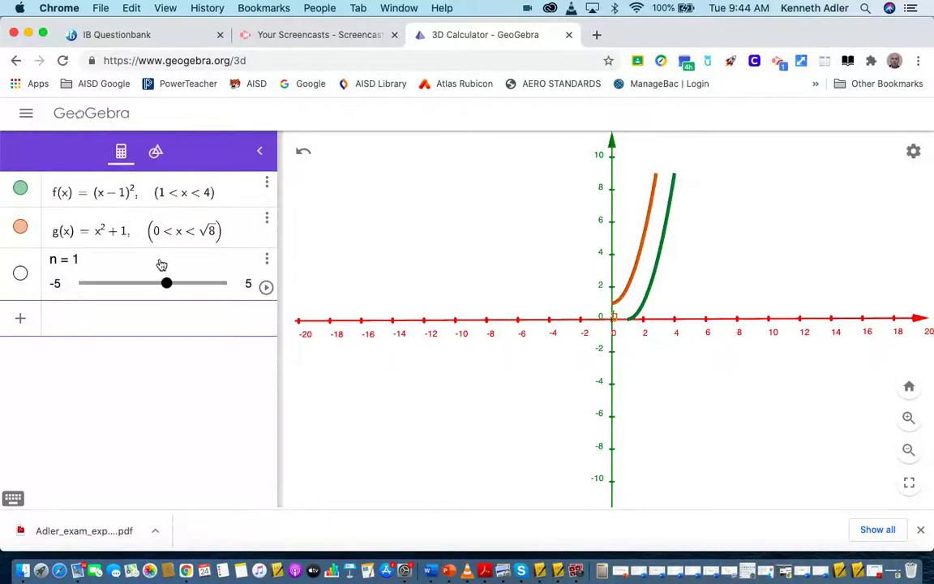
Try to set the minimum of slider n to 0 in its settings
click(267, 260)
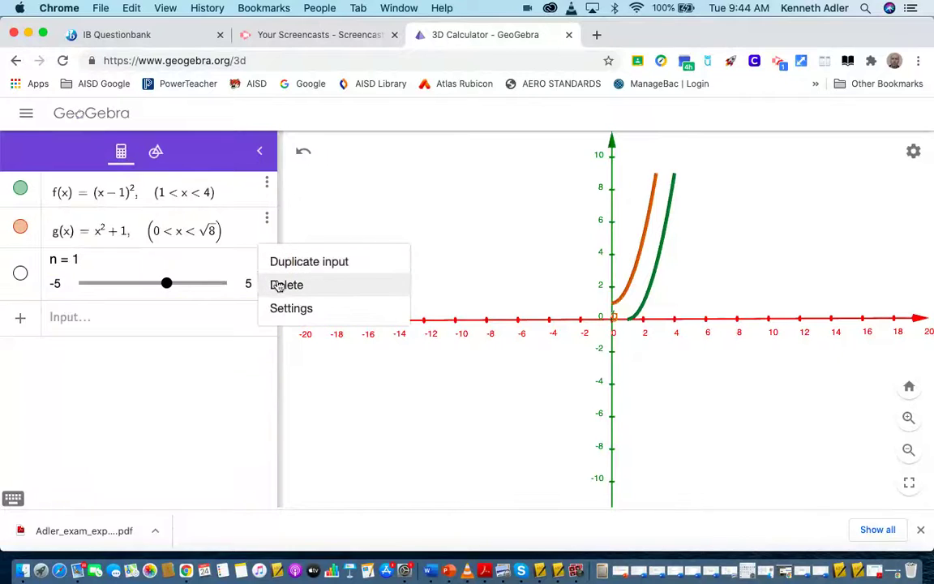
click(287, 313)
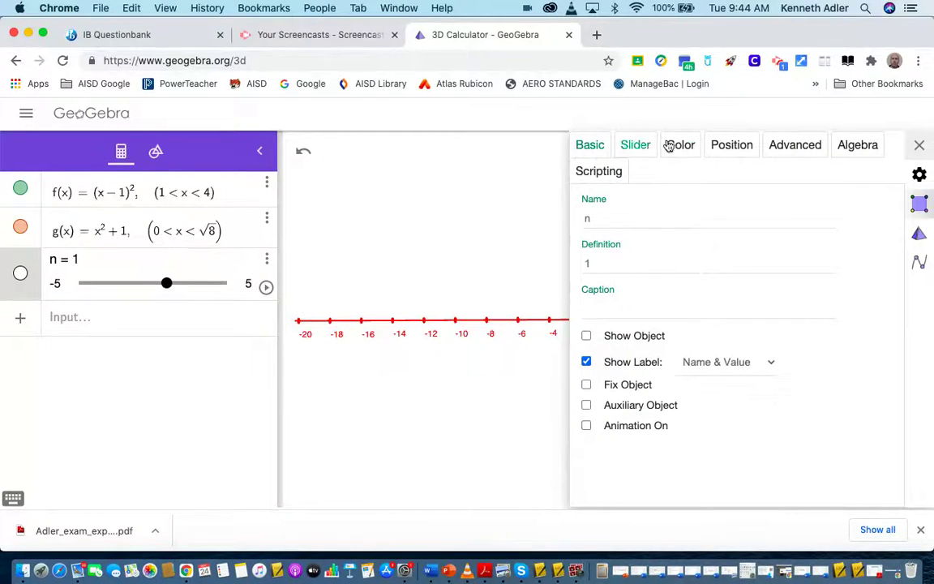
click(638, 146)
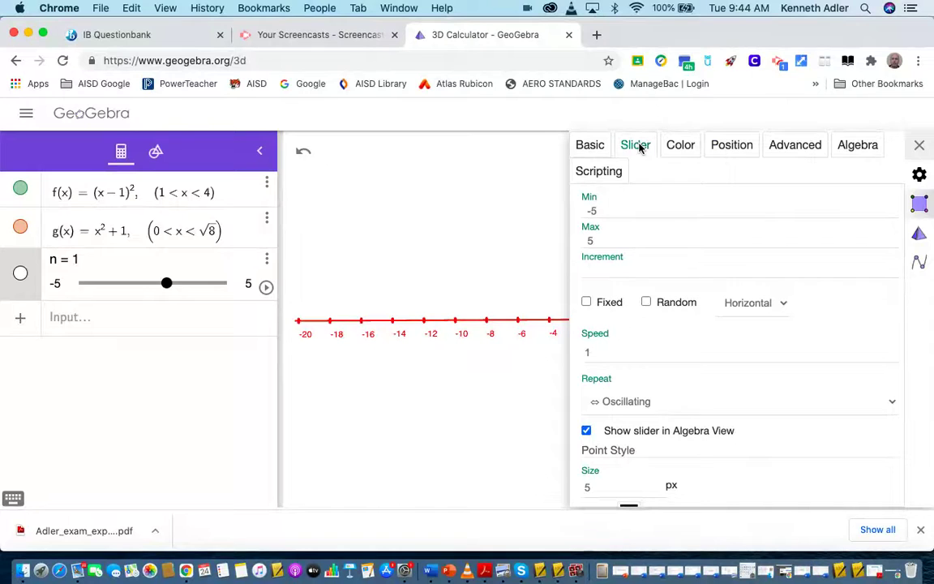
click(605, 210)
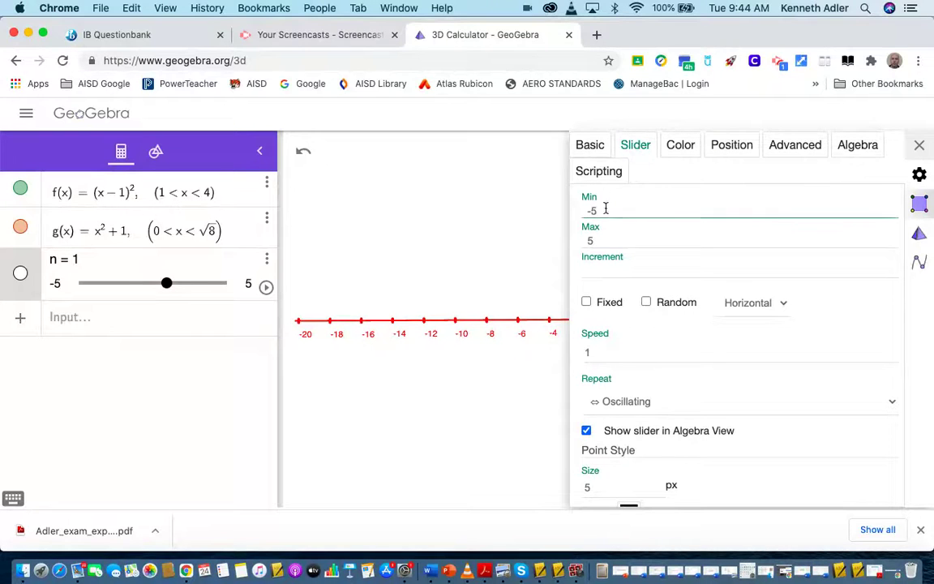
key(BackSpace)
key(BackSpace)
text(0)
key(Return)
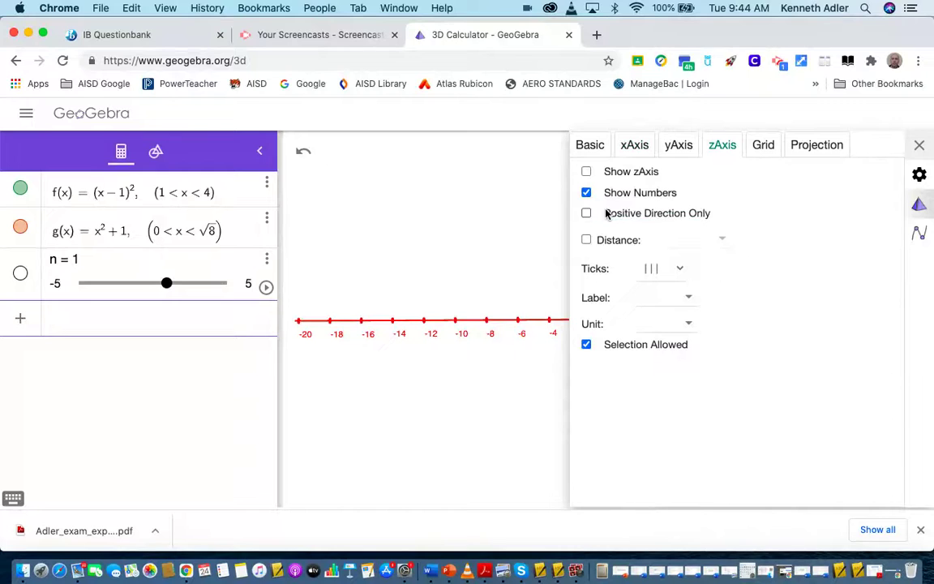
click(588, 145)
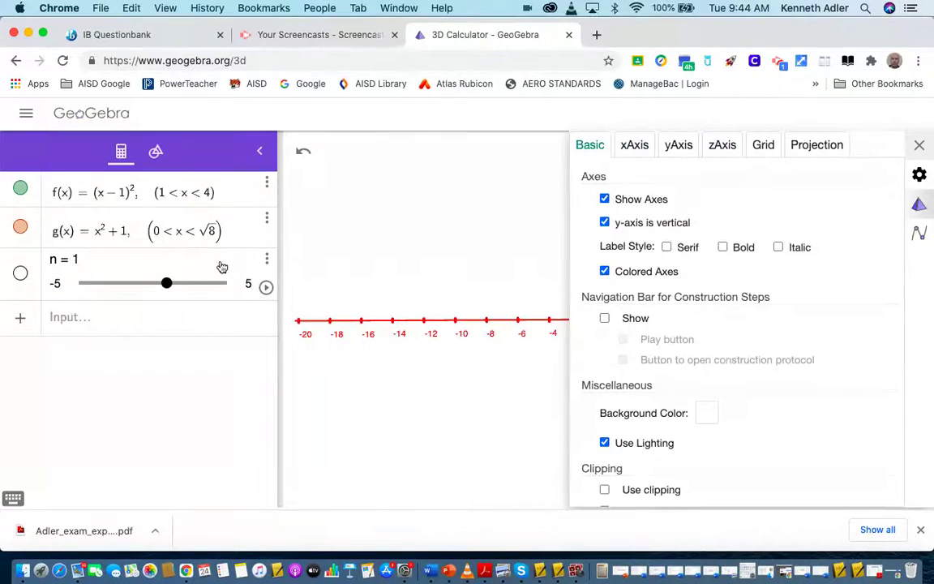
Configure slider n with a minimum of 0, a maximum of 2pi and an increment of pi/180
click(267, 259)
click(283, 308)
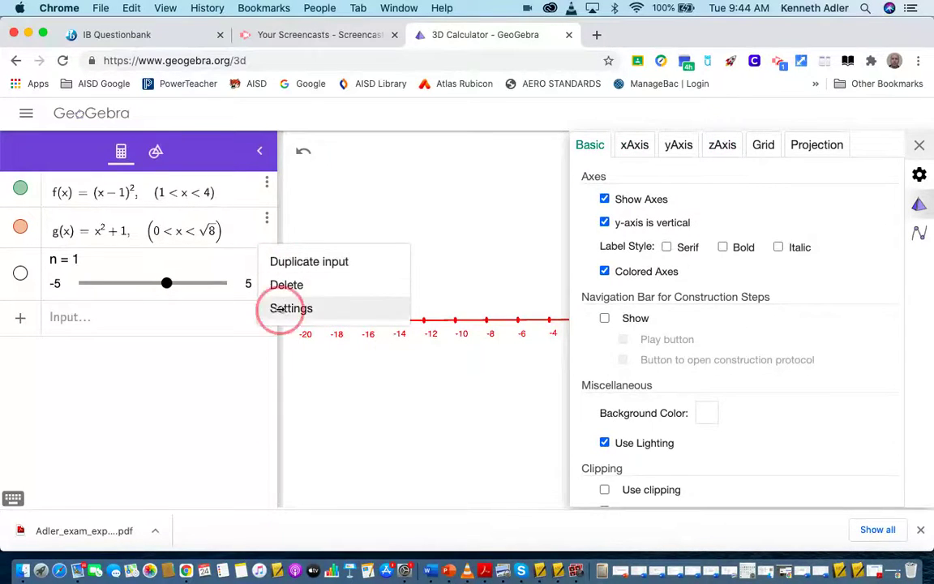
click(637, 146)
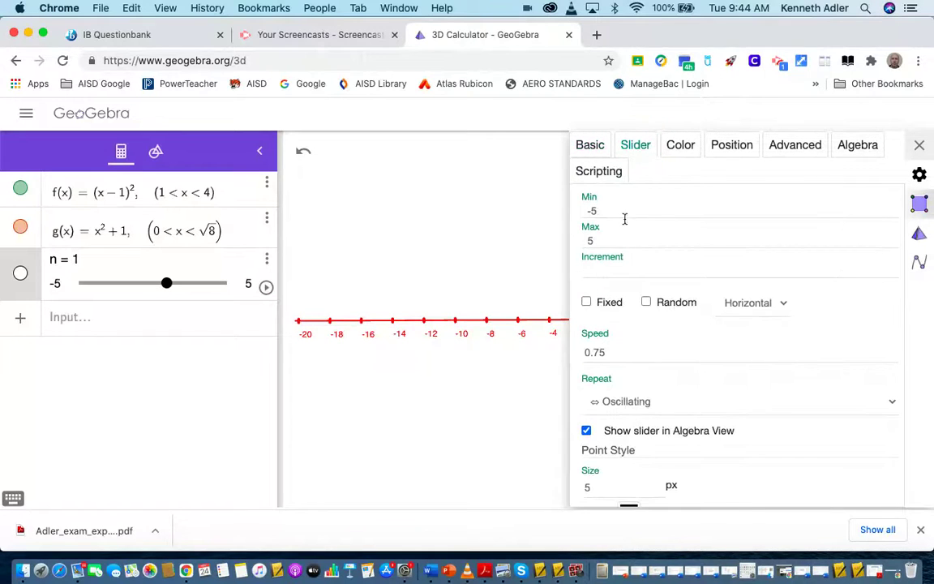
click(600, 212)
key(BackSpace)
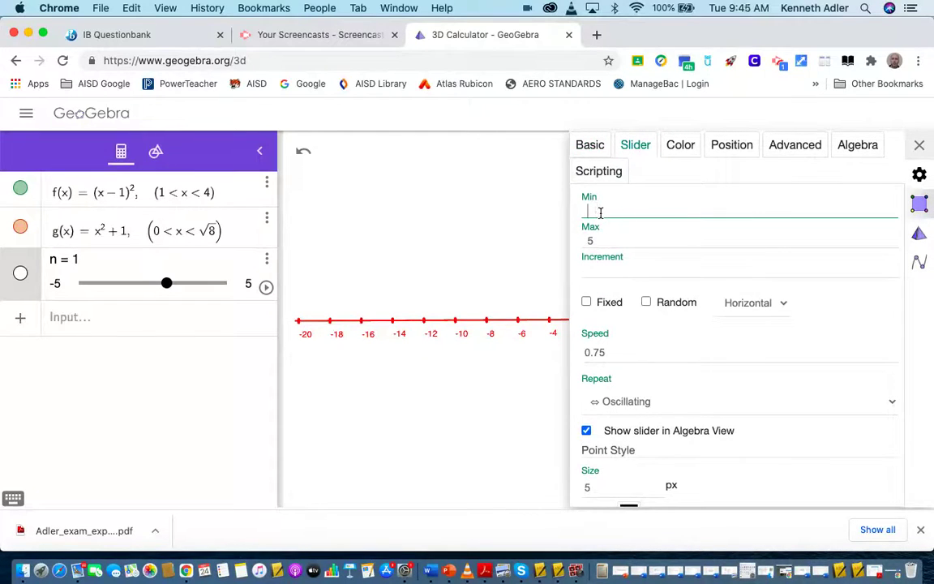
text(0)
click(592, 241)
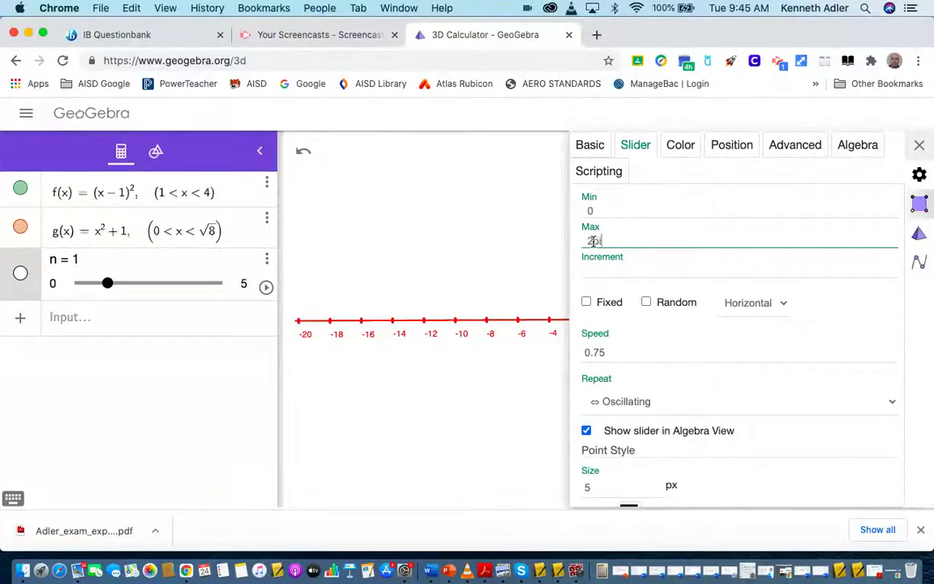
text(2pi)
click(600, 270)
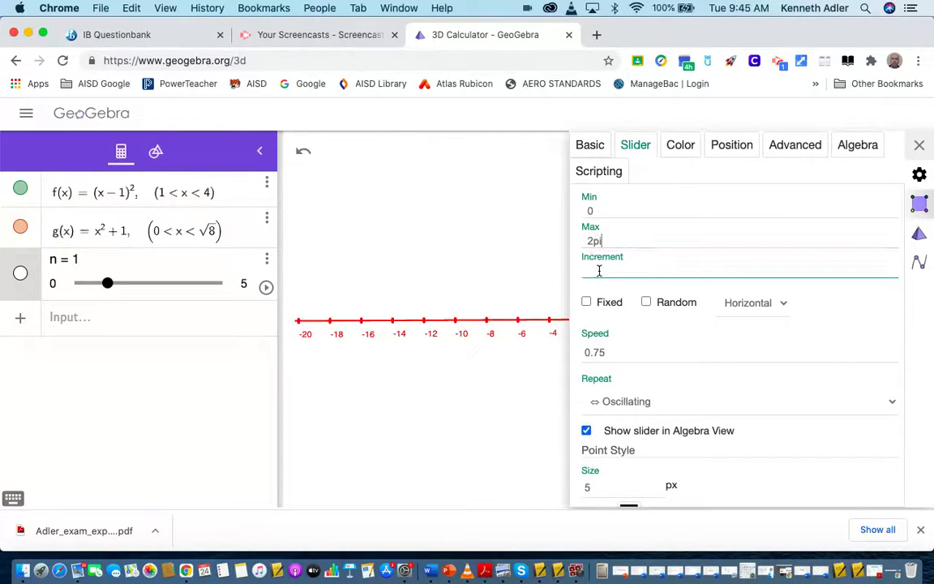
text(pi/8)
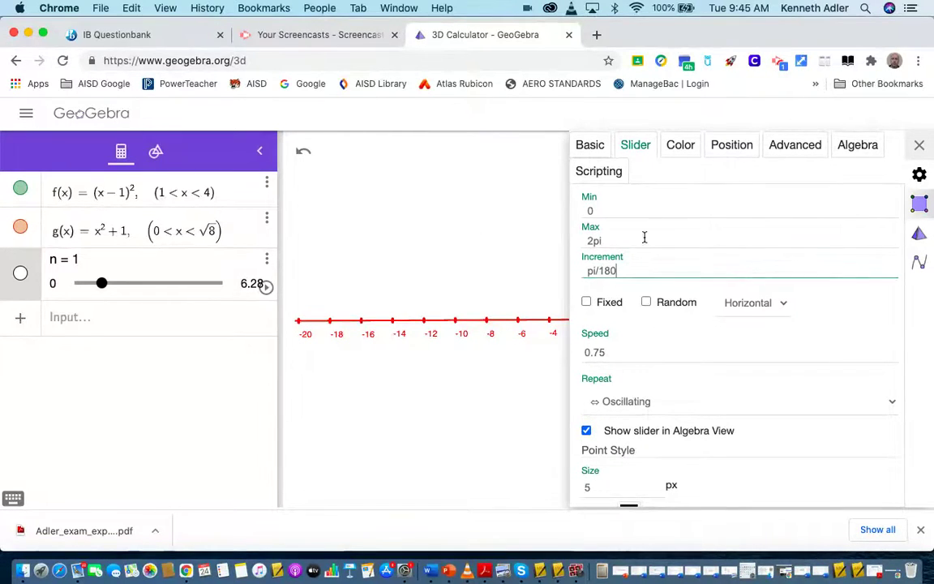
click(193, 261)
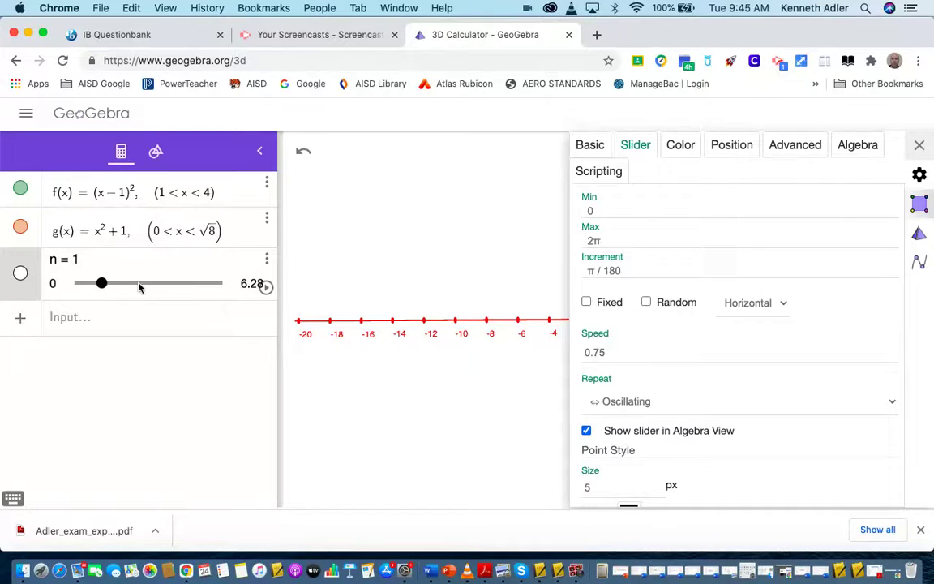
Create the surface of revolution Surface(f(x), n, yAxis) in the next empty algebra row
click(93, 325)
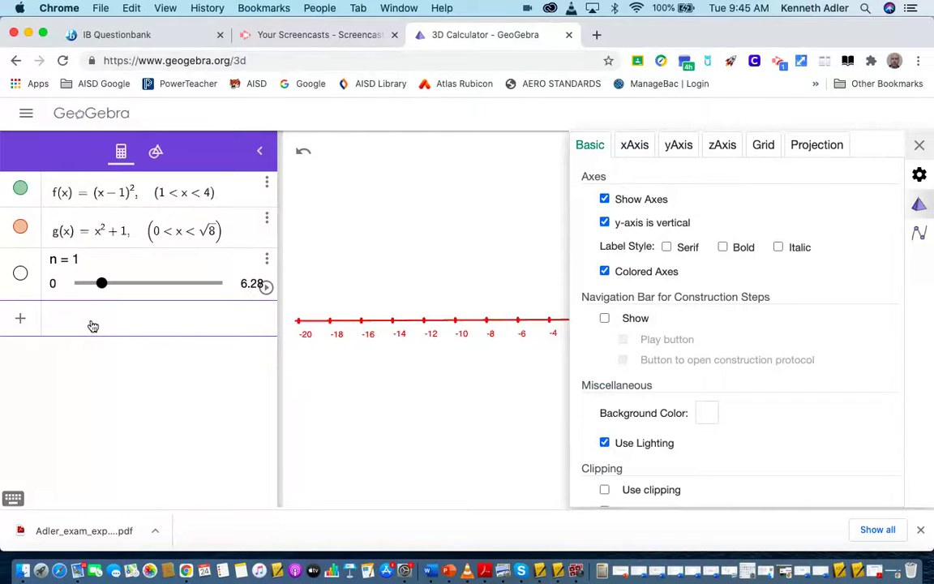
text(Surface)
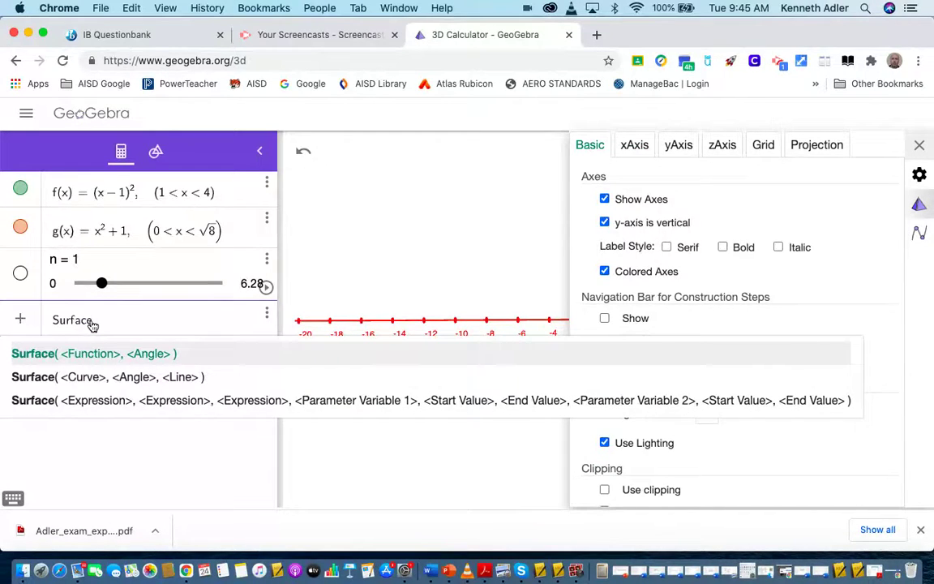
text((f(x)
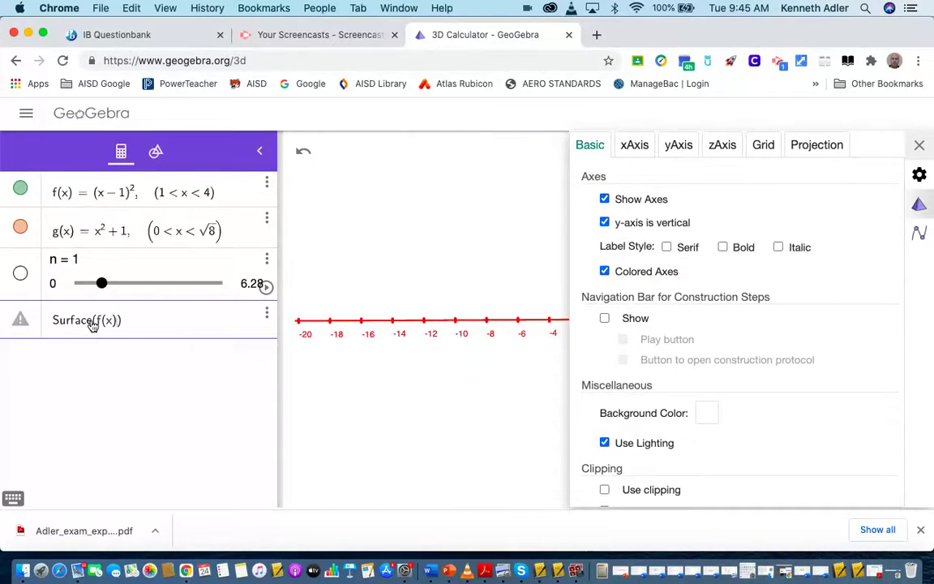
text(,n)
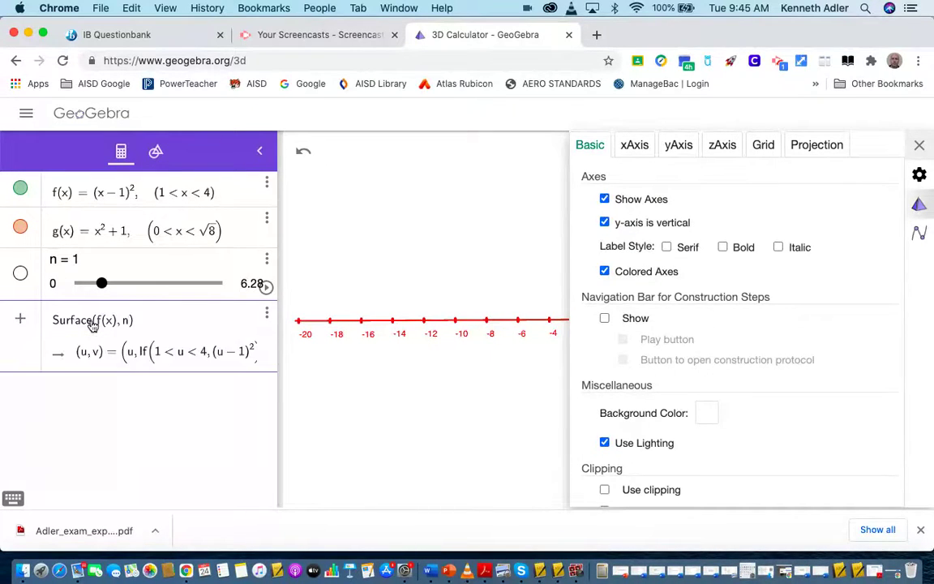
text(, y)
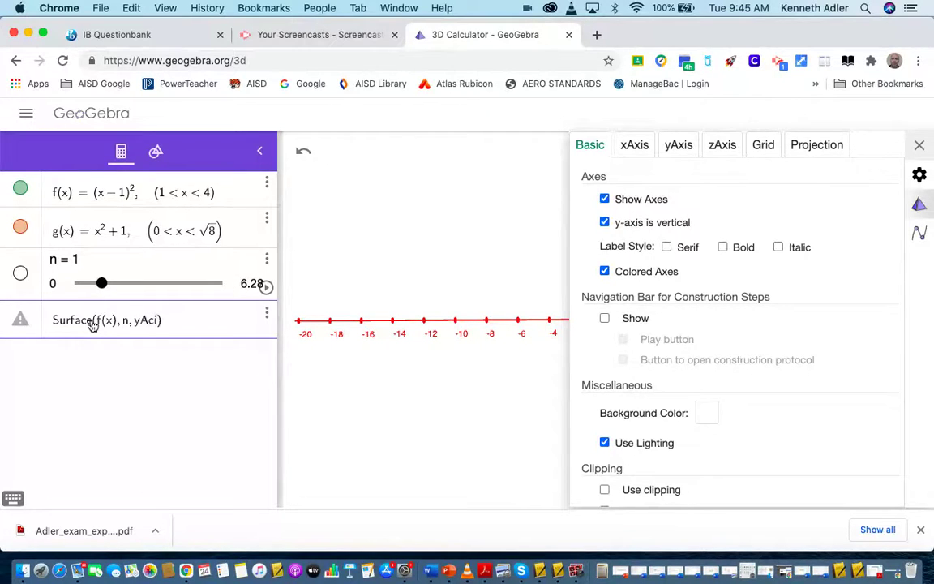
text(Ac)
key(BackSpace)
text(xis)
key(Return)
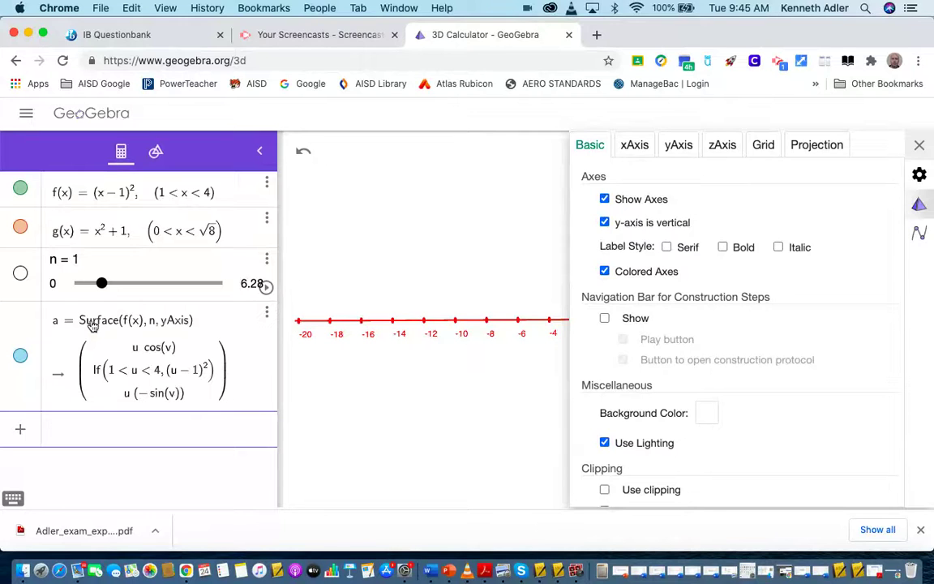
Create the surface of revolution Surface(g(x), n, yAxis) and close the settings to reveal the 3D view
text(Sur)
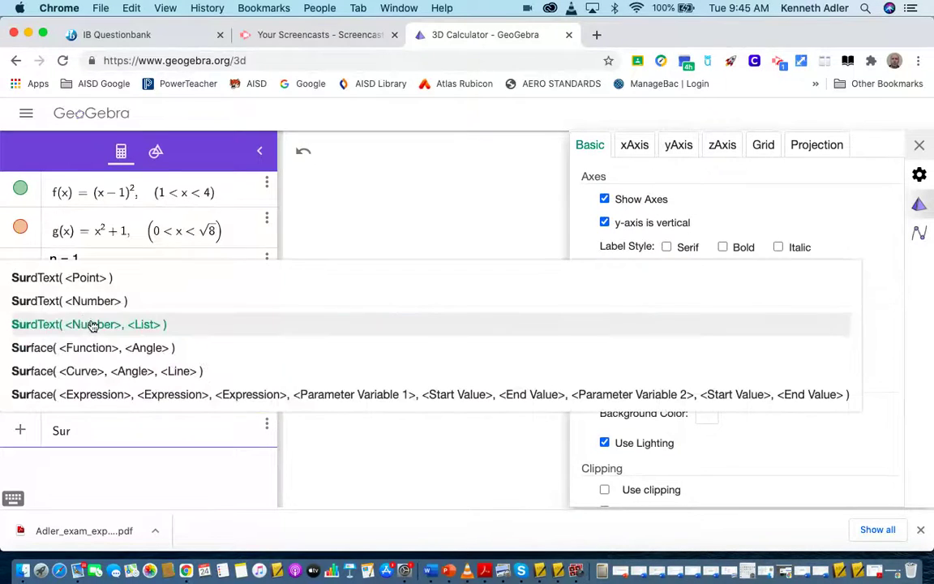
text(face)
key(BackSpace)
key(BackSpace)
text(f)
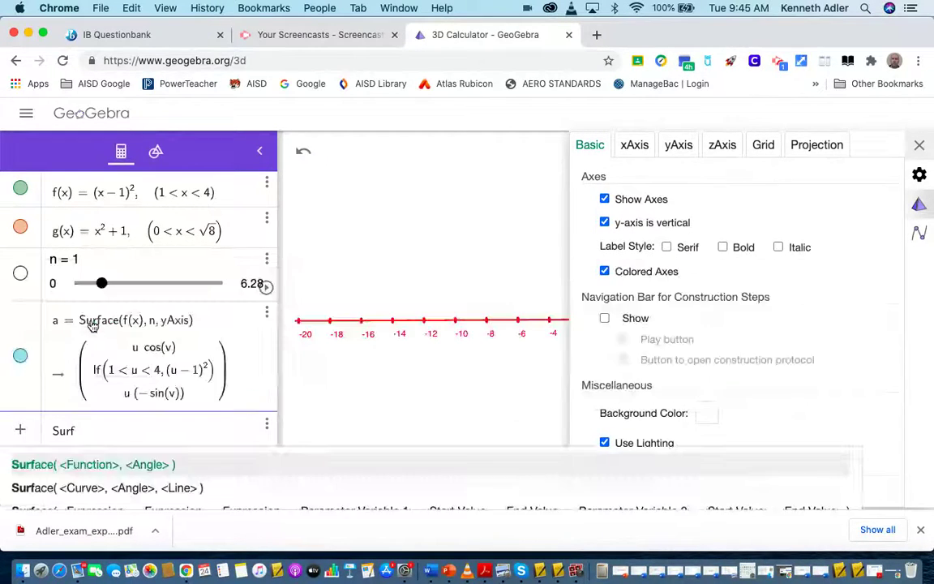
text(ace()
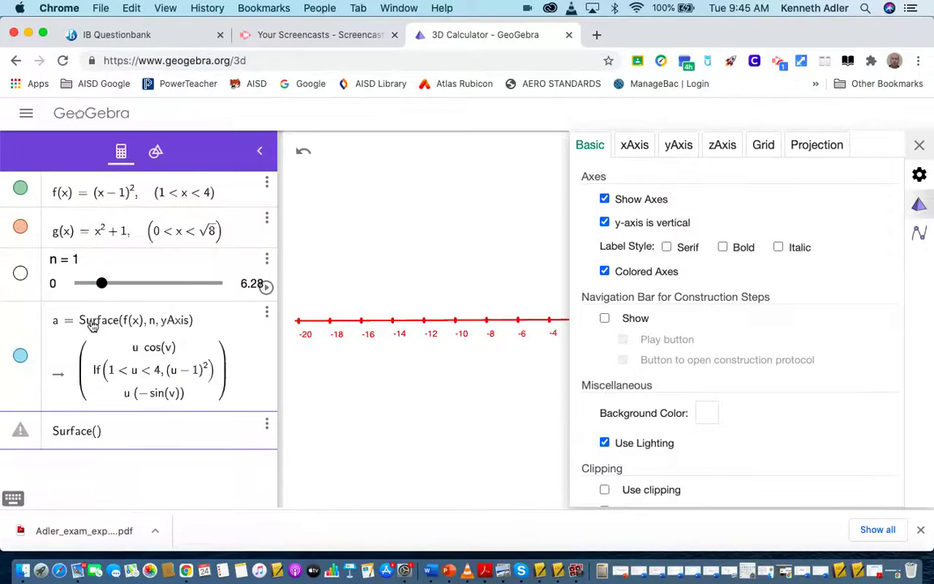
text(g(x), n, yAxis)
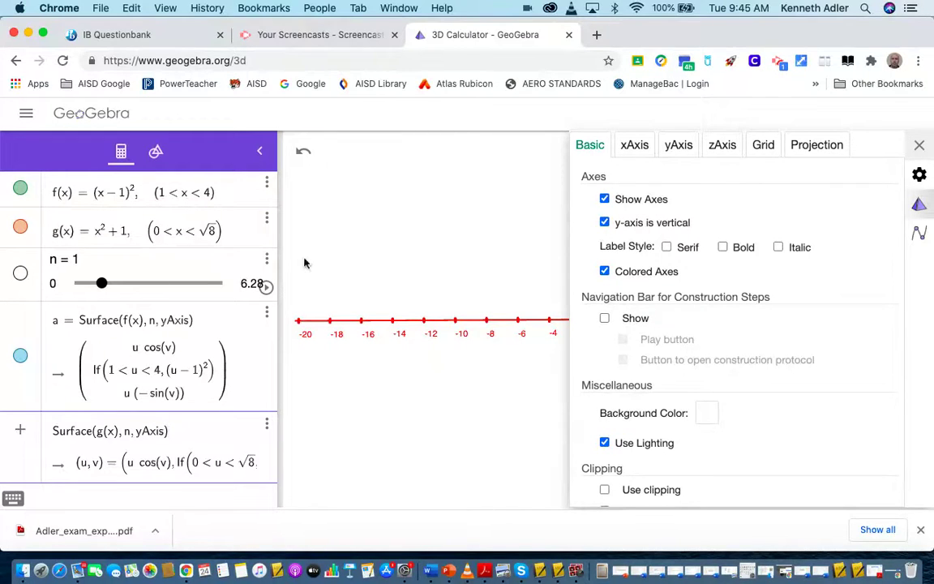
key(Return)
click(919, 146)
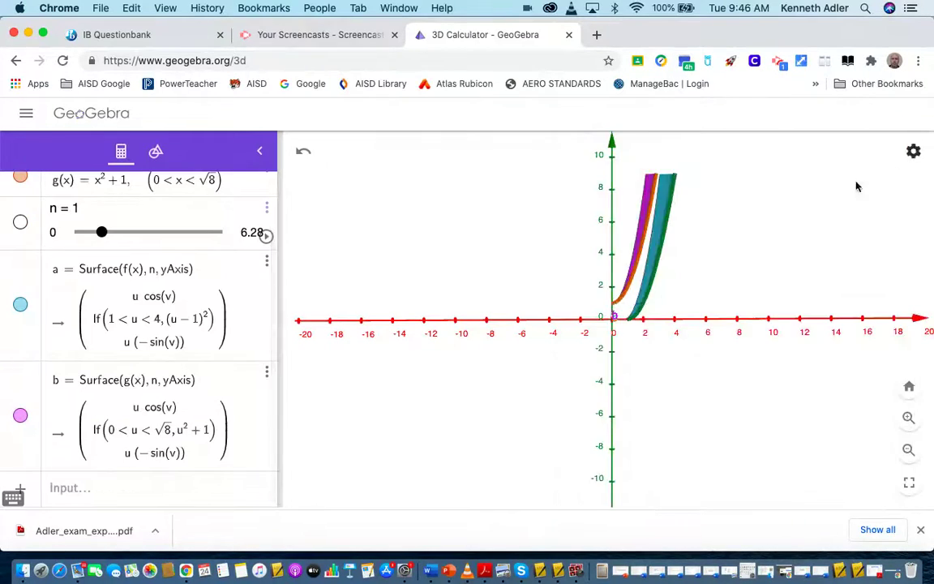
Raise slider n to 6.27 to revolve both curves almost fully around the y-axis, and inspect the vase from an angle
drag(102, 234, 192, 221)
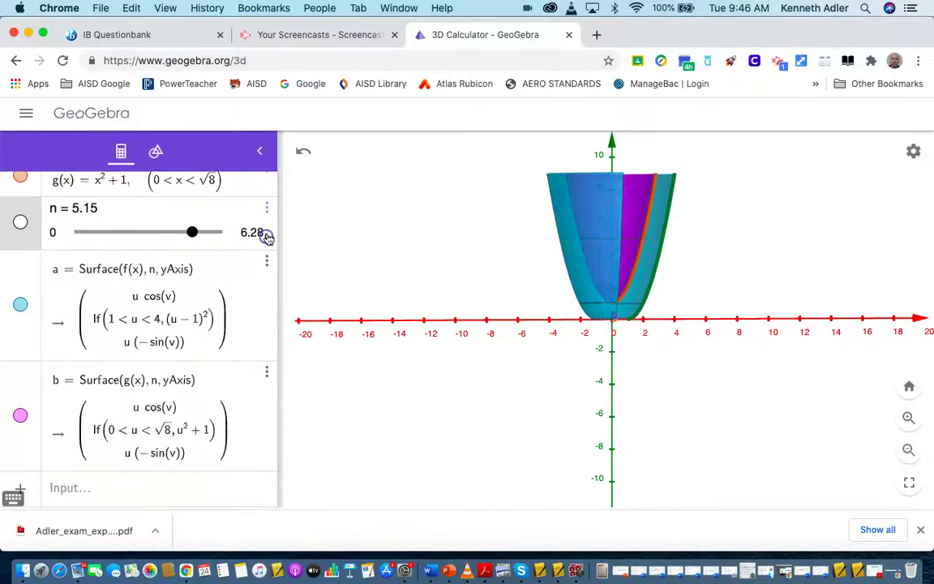
click(195, 232)
drag(206, 234, 245, 234)
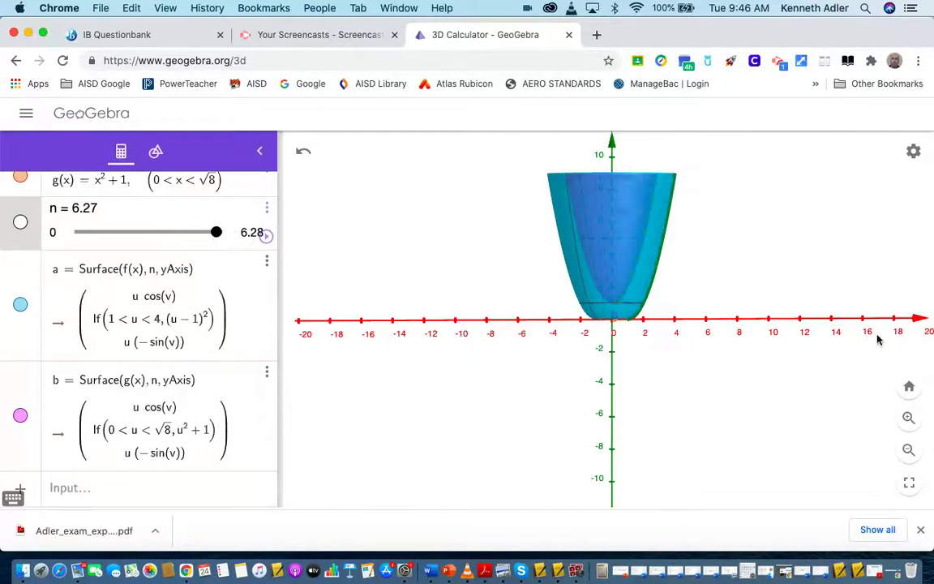
drag(917, 321, 893, 304)
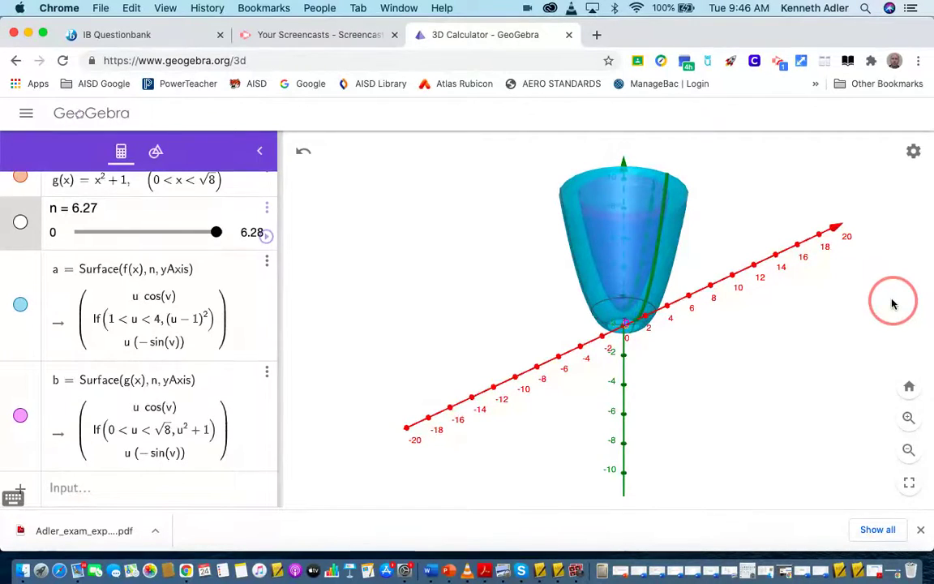
Animate slider n at 2× speed, examine the forming vase from above, pause the animation and return to the front view
click(266, 236)
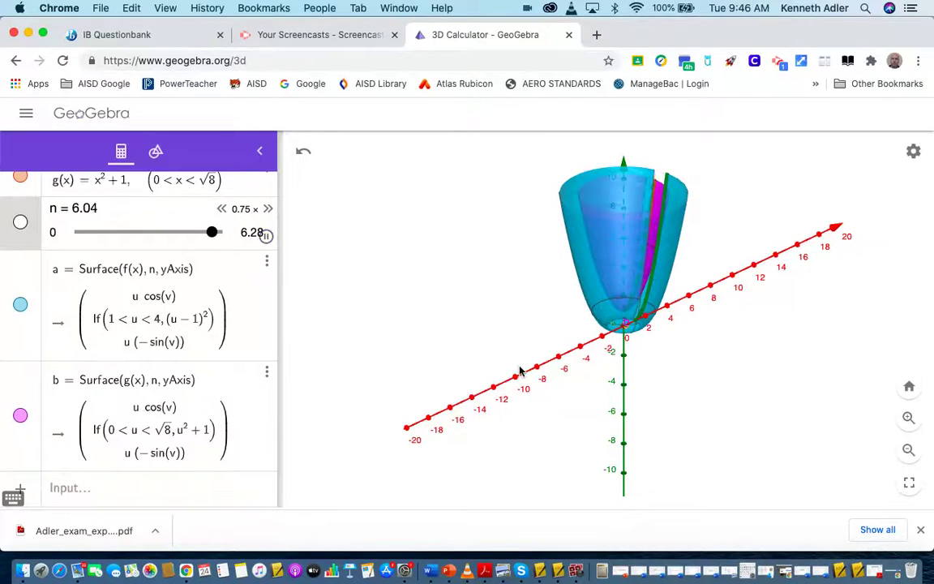
click(270, 209)
click(270, 210)
click(269, 210)
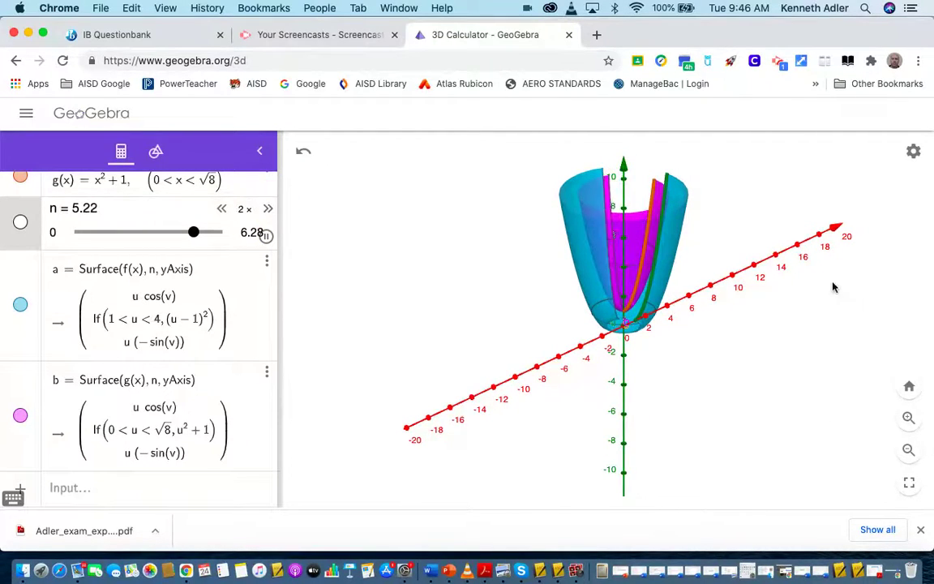
drag(843, 262, 832, 307)
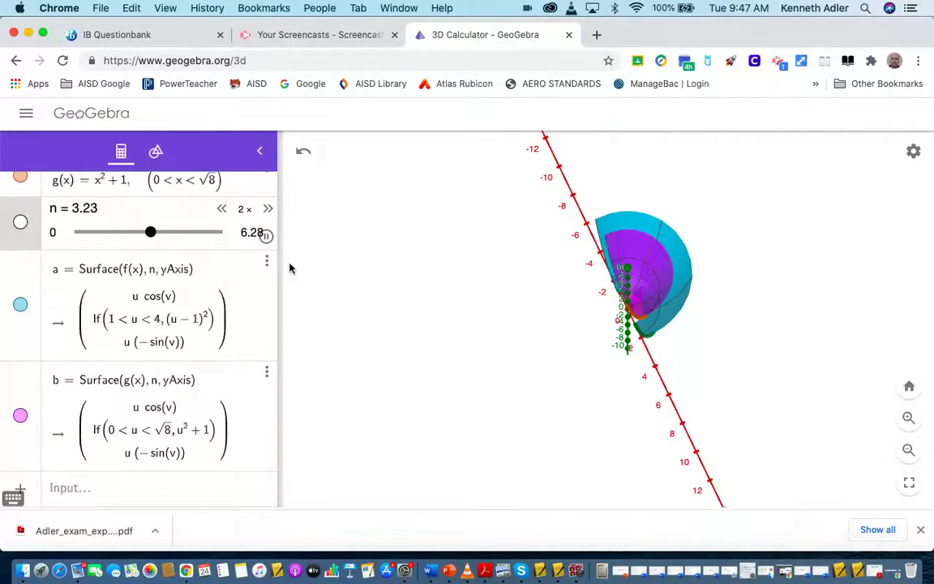
click(266, 235)
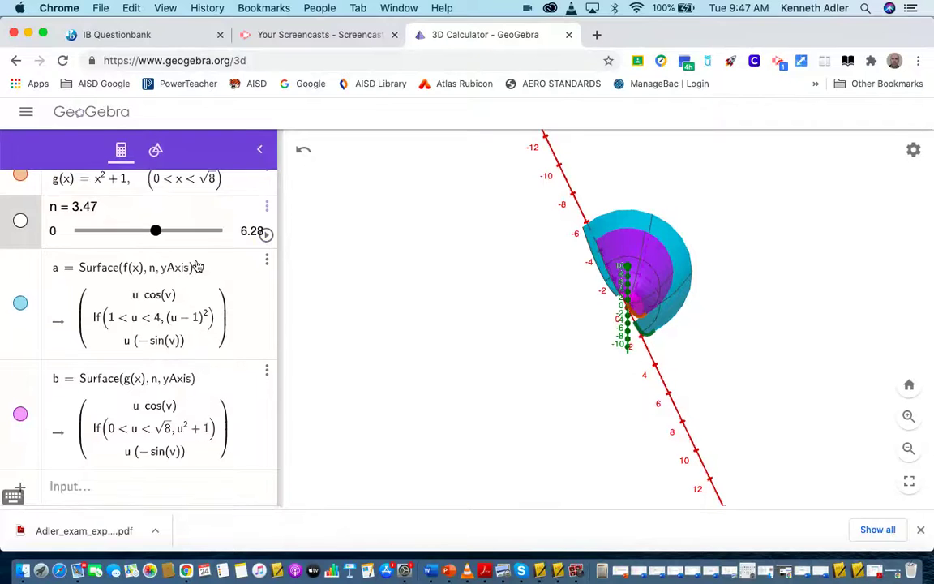
click(708, 442)
drag(708, 442, 751, 401)
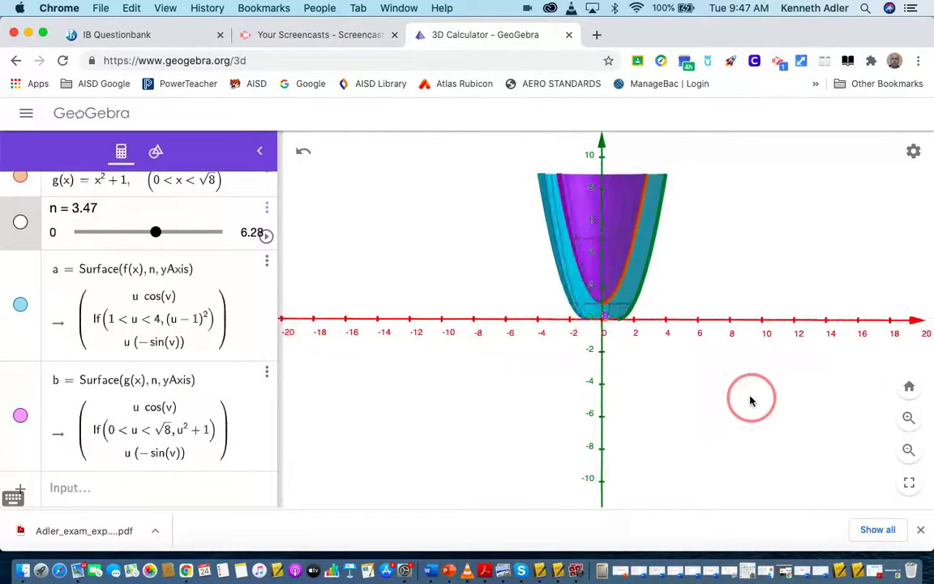
Hide the functions f and g and their surfaces a and b in the 3D view
scroll(153, 242, up, 2)
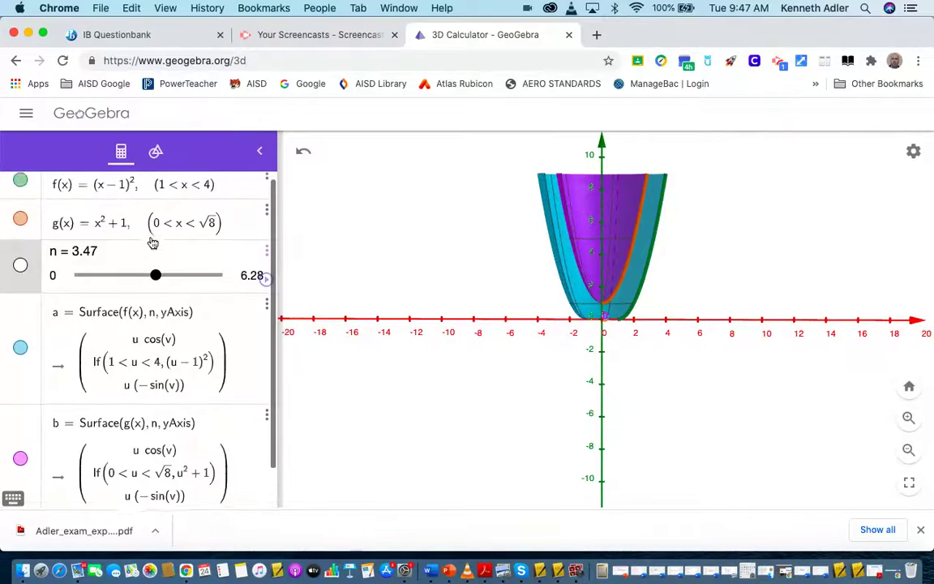
click(22, 228)
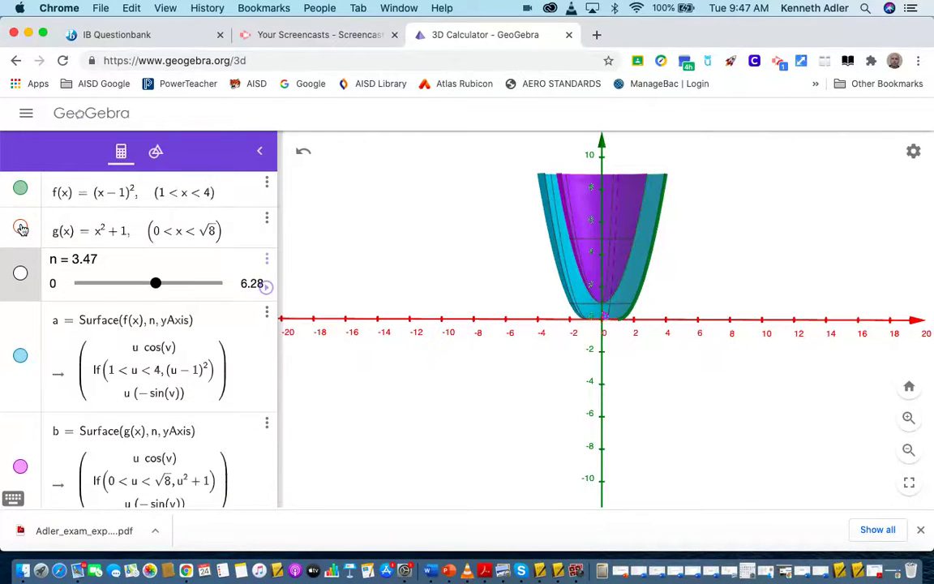
click(22, 228)
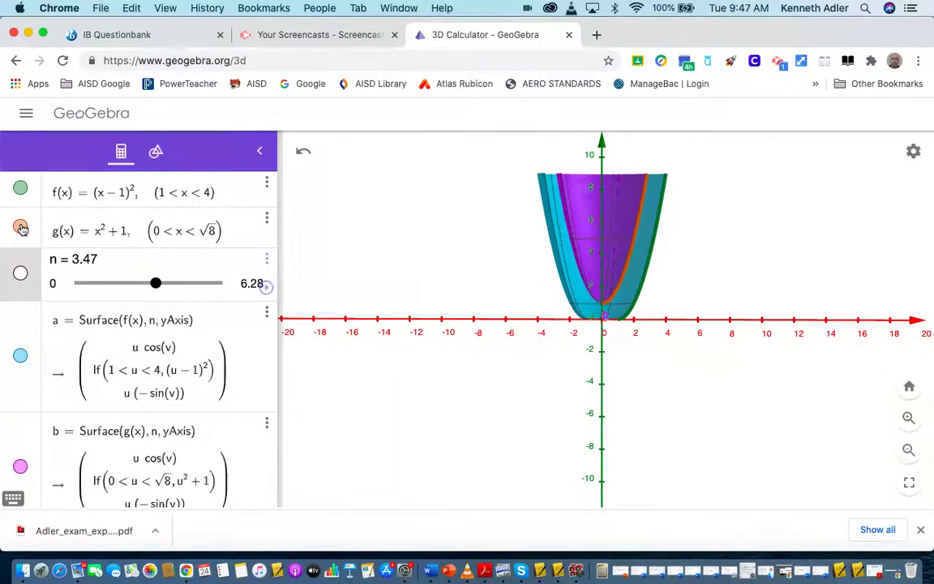
scroll(49, 248, down, 2)
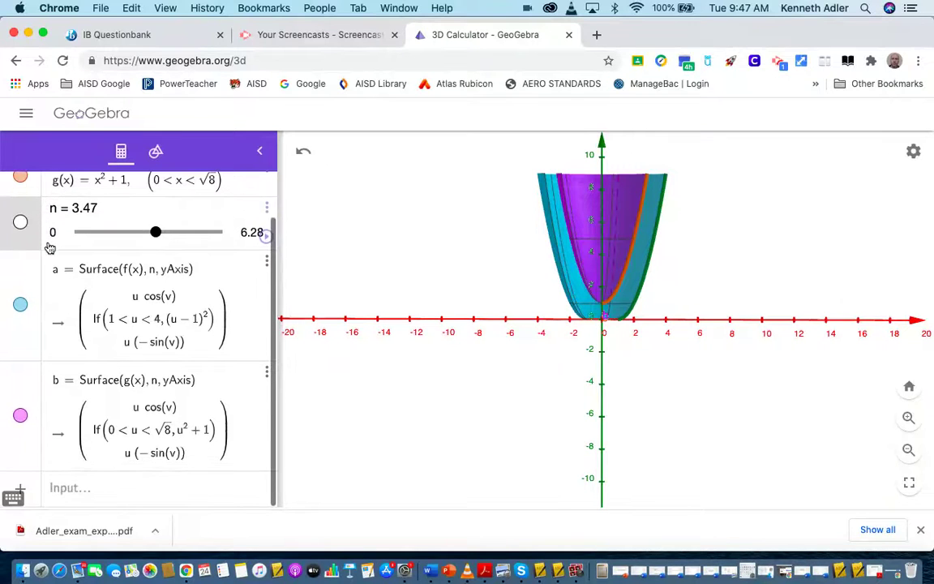
scroll(49, 247, up, 1)
click(20, 272)
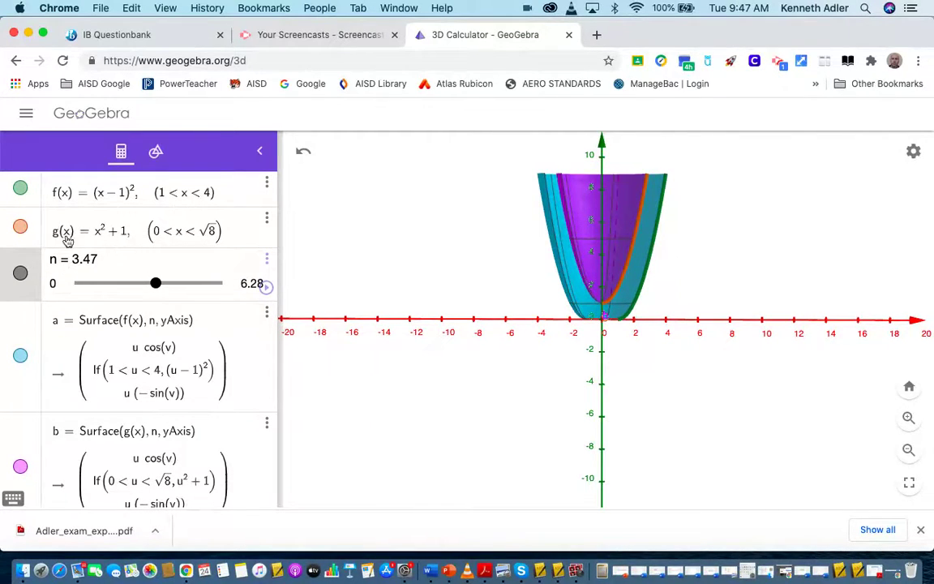
click(20, 187)
click(20, 227)
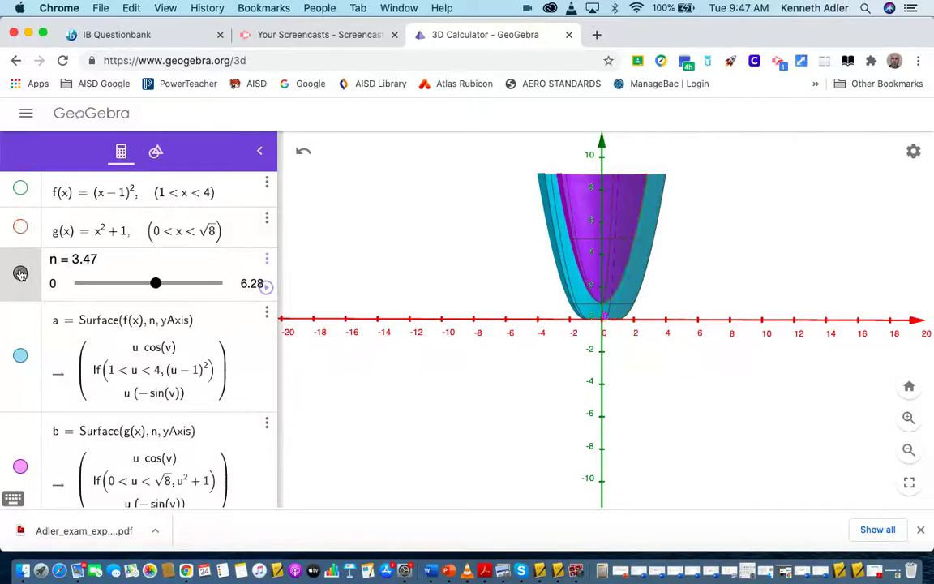
scroll(20, 307, down, 2)
click(20, 306)
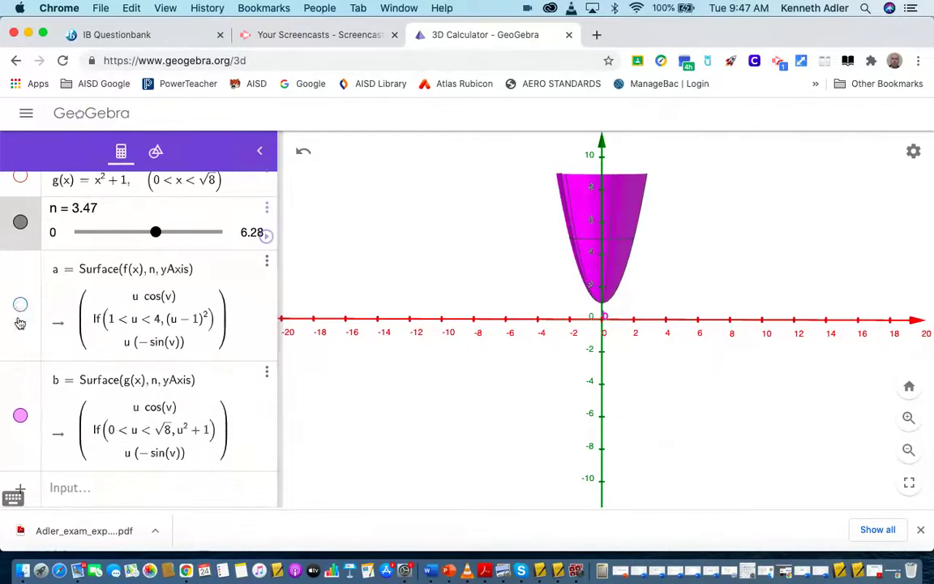
click(20, 415)
Define the function h(x) = x + 2 in a new algebra row
click(84, 486)
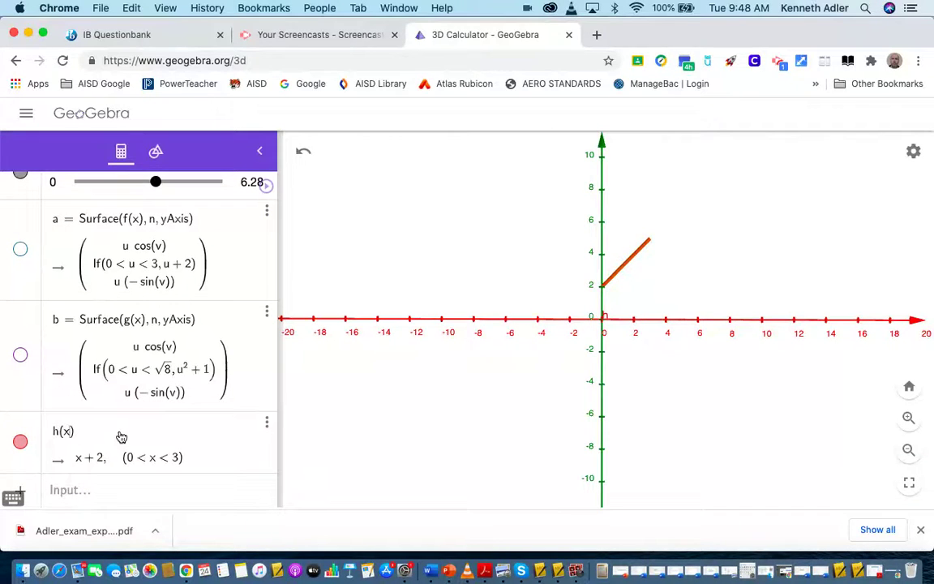
text(-)
key(BackSpace)
text(-)
key(BackSpace)
text(= x + 2)
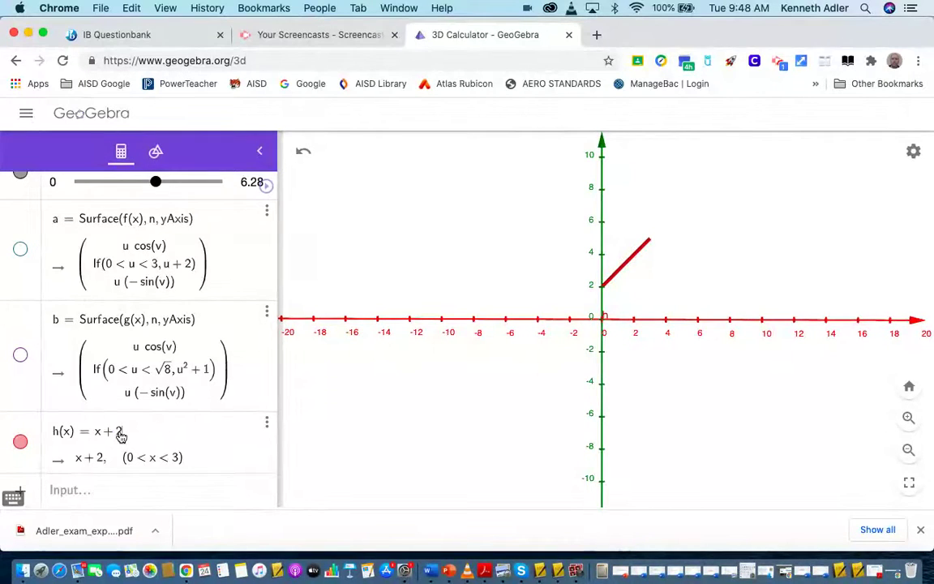
key(Return)
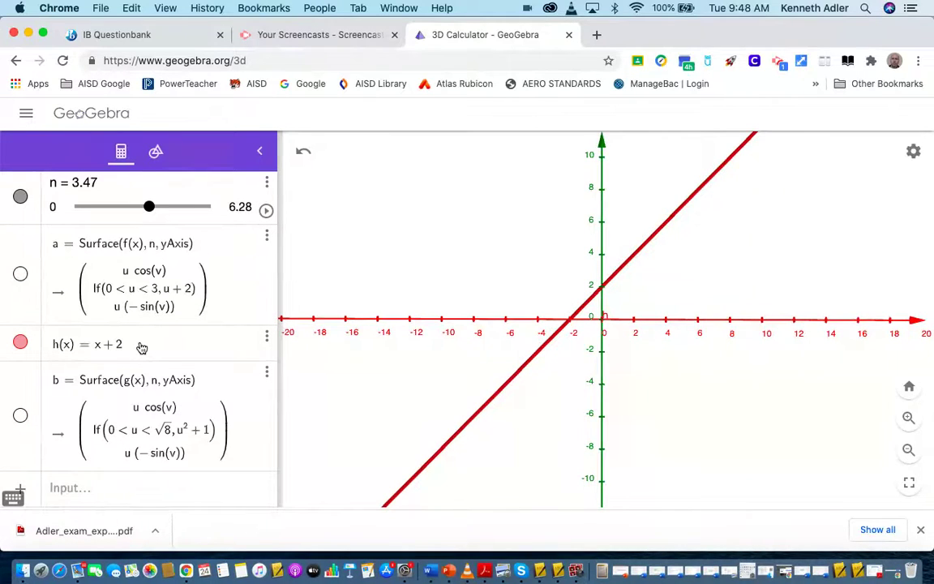
Restrict the domain of h(x) to 0 < x < 3
click(141, 345)
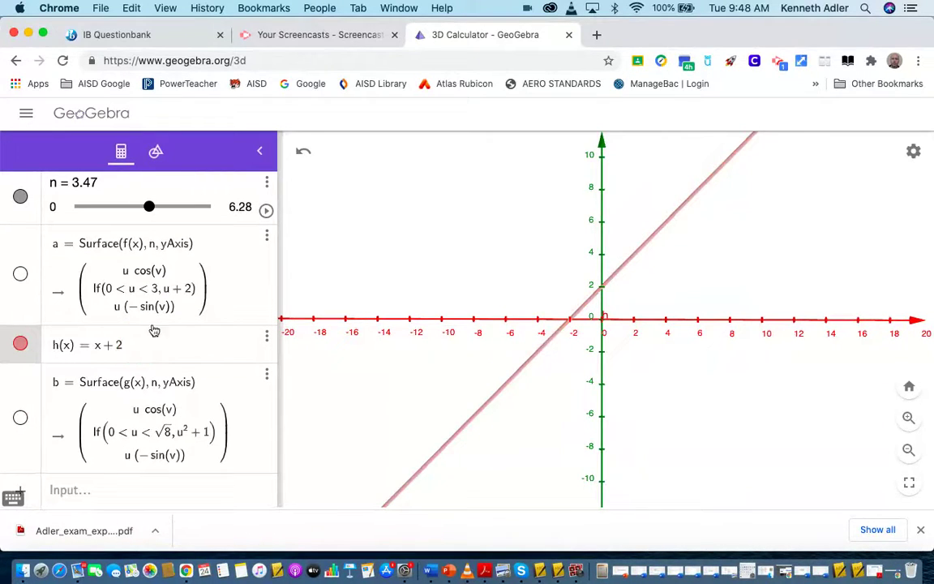
text(, ()
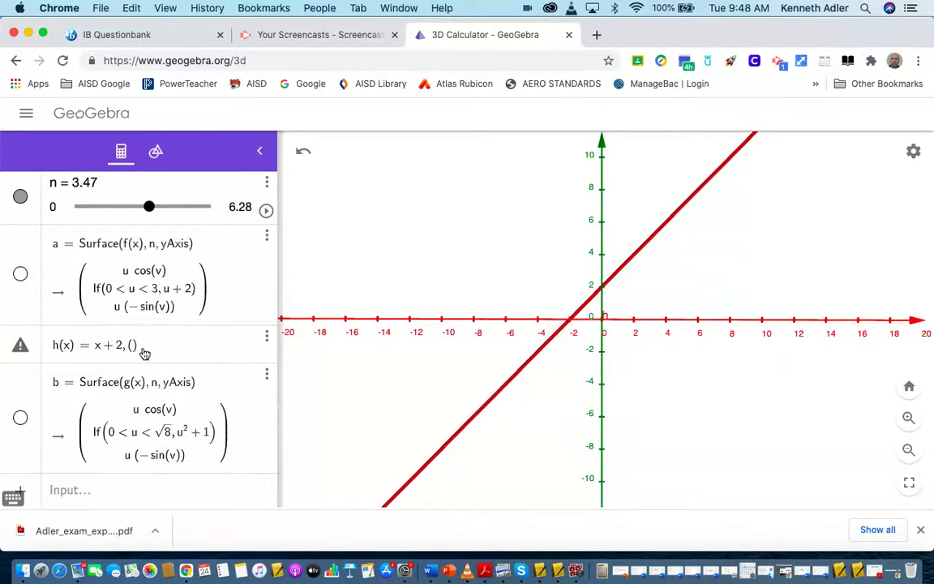
text(0 < x < 3)
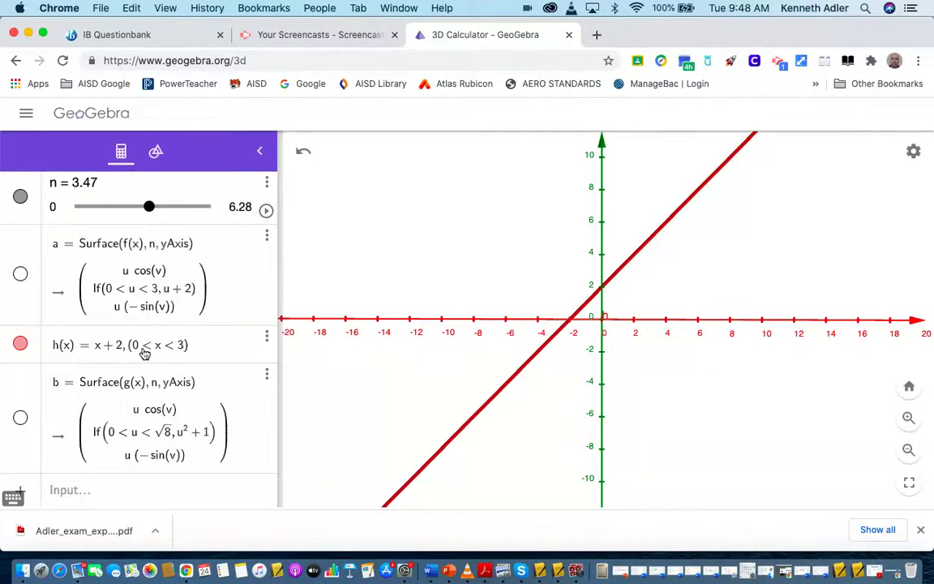
key(Return)
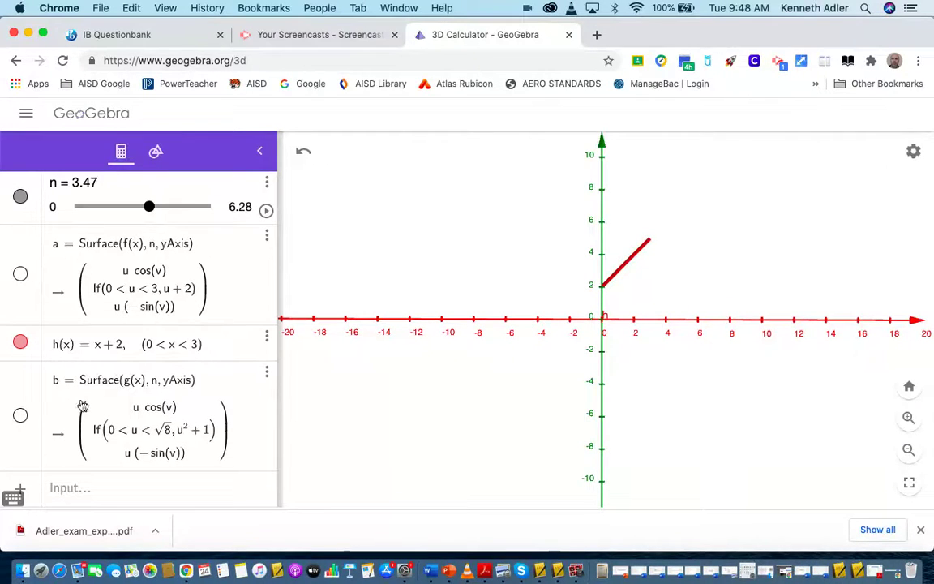
Create the surface of revolution surface(h(x), n, xAxis) in the next empty algebra row
click(66, 486)
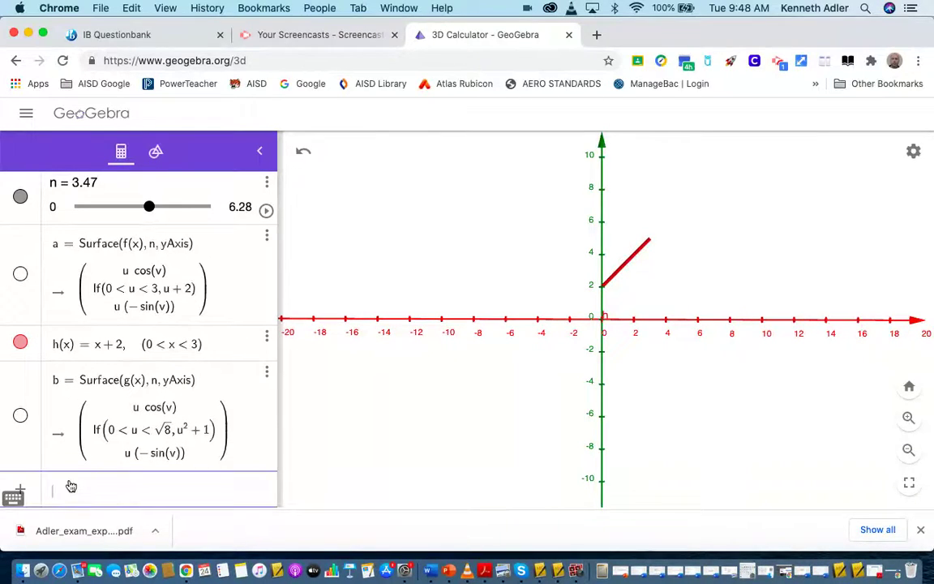
text(surface()
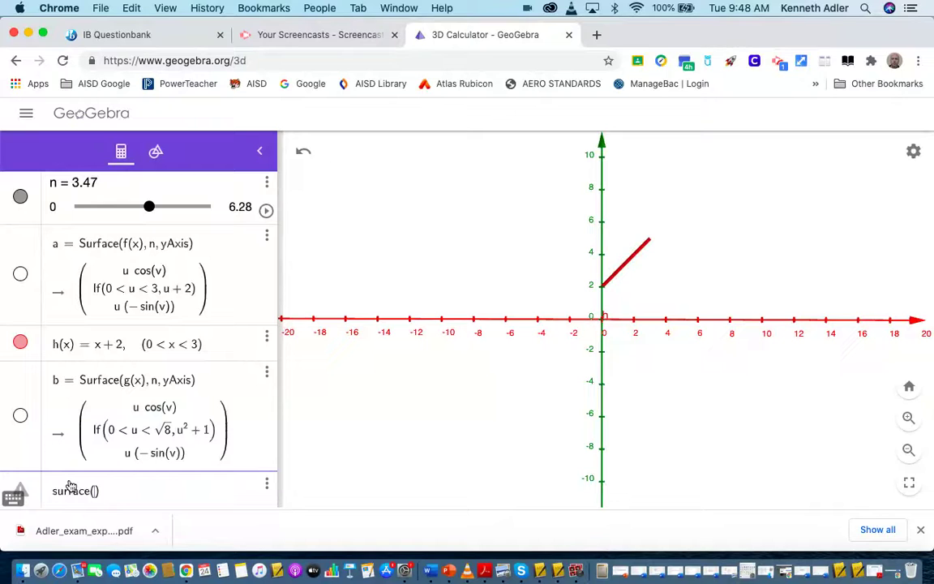
text(h(x), n, )
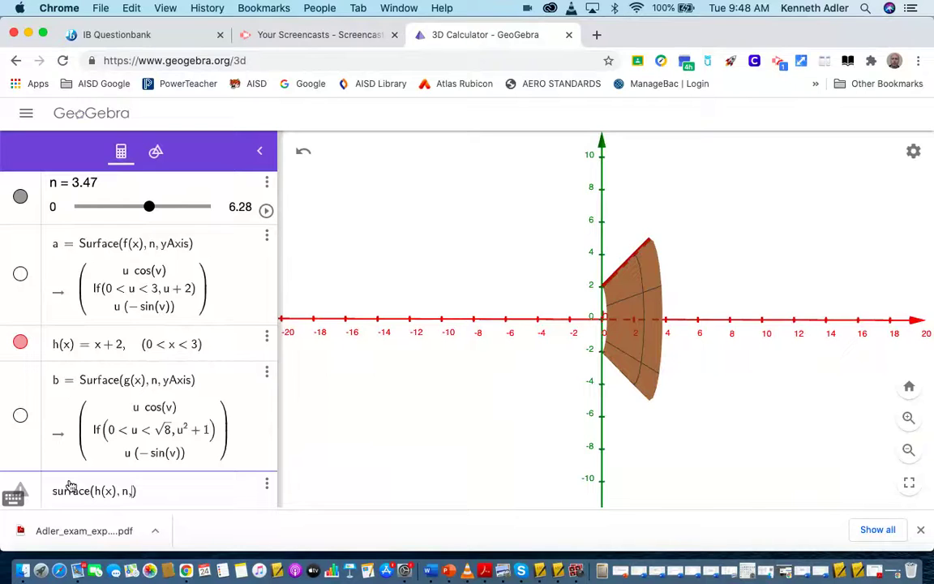
text(xA)
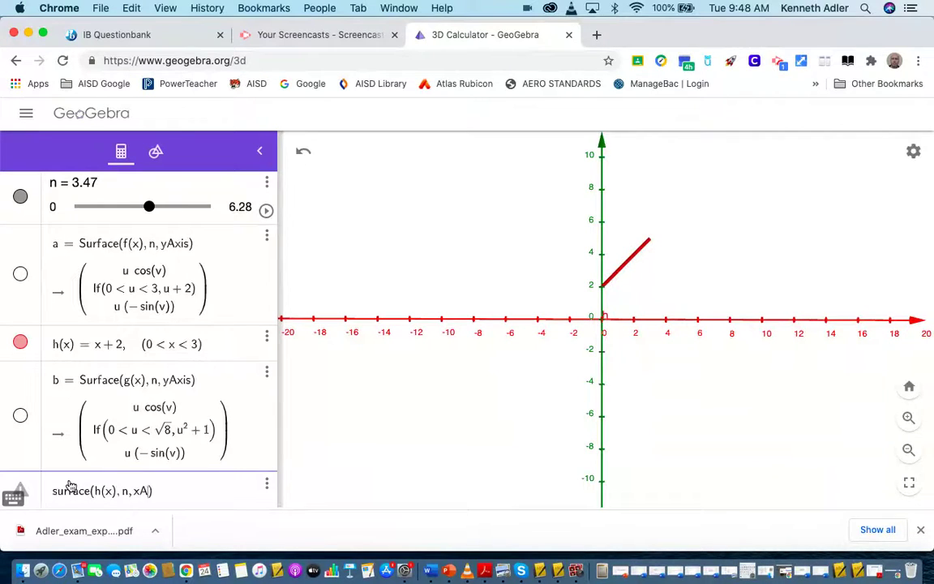
text(xis)
key(Return)
Sweep slider n from 0 to 6.27 to revolve h around the x-axis, and view the solid from an angle
scroll(162, 216, up, 5)
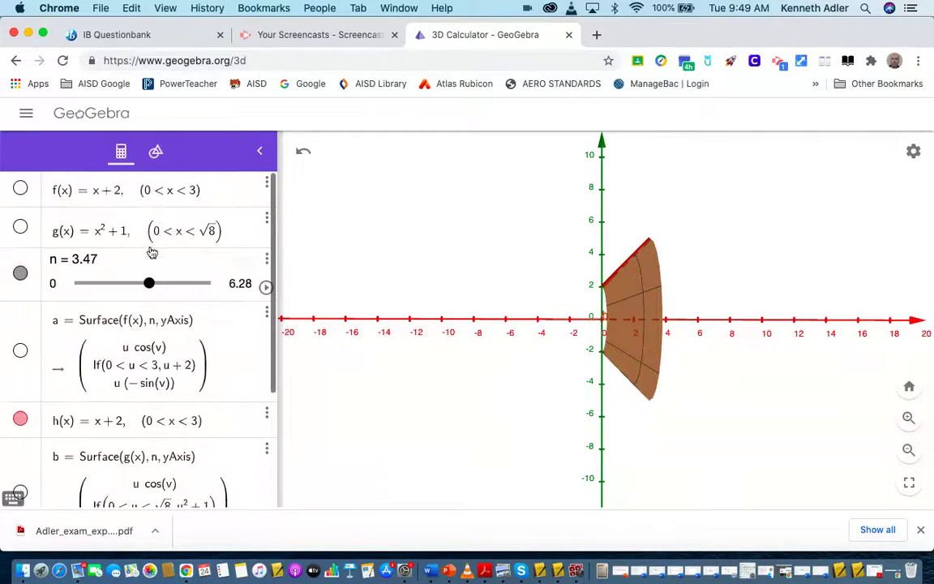
drag(149, 283, 46, 283)
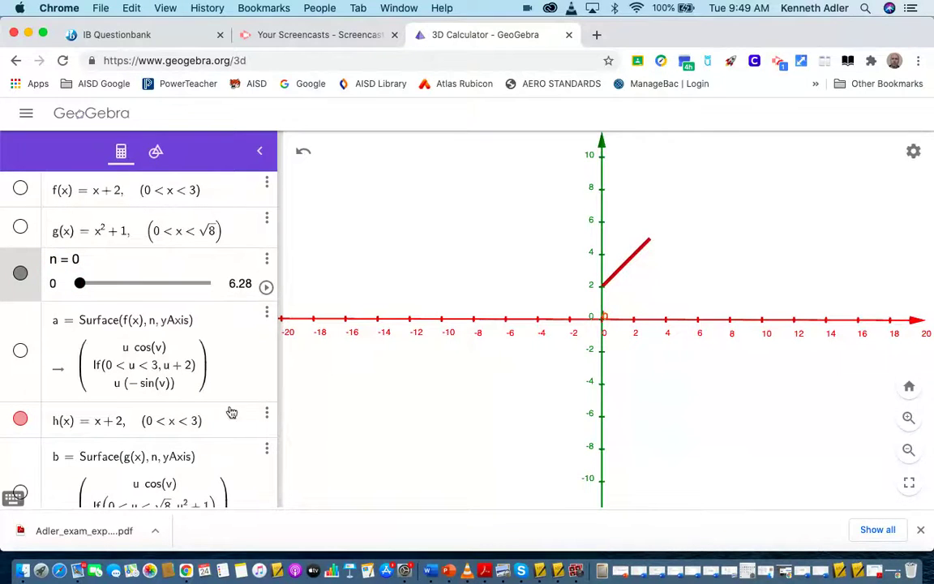
drag(81, 286, 216, 243)
drag(912, 322, 860, 325)
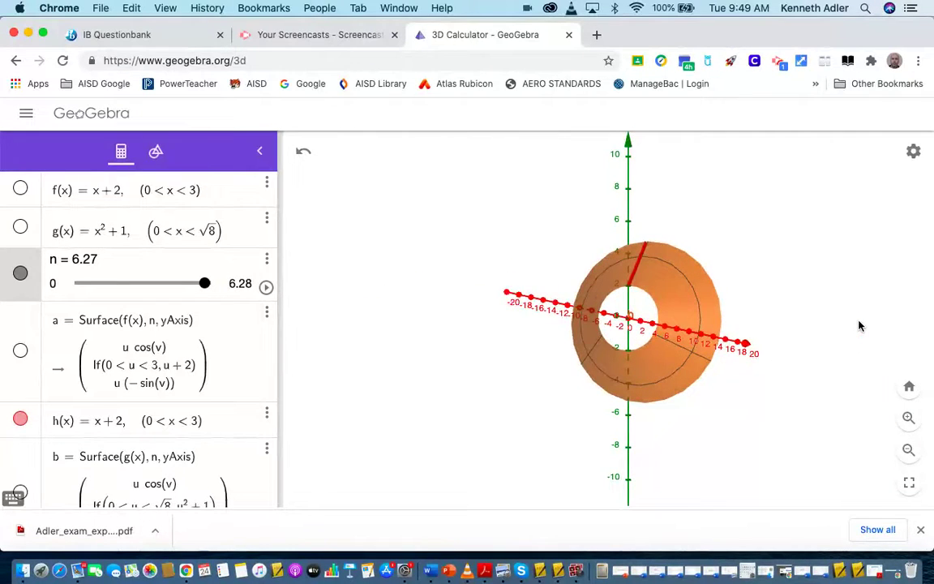